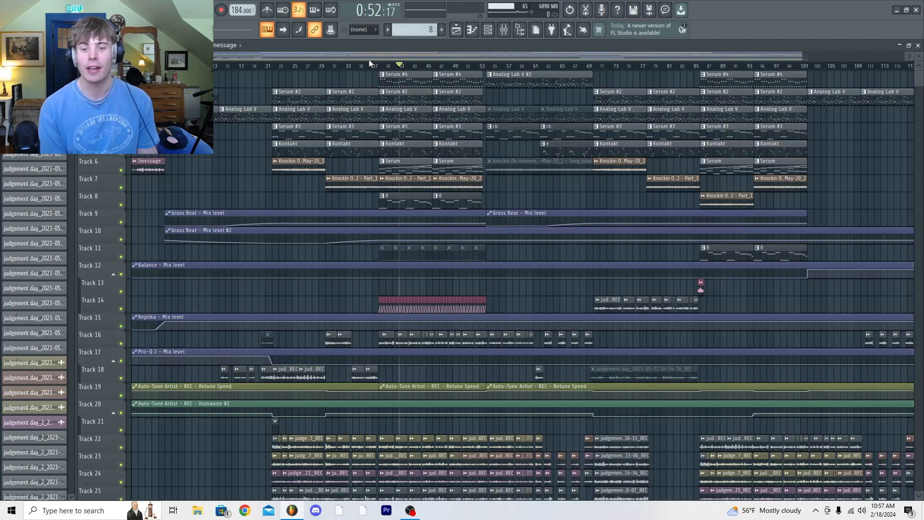
Play a short part of the arrangement around bar 41 and stop
{"action": "left_click", "coordinate": [277, 71]}
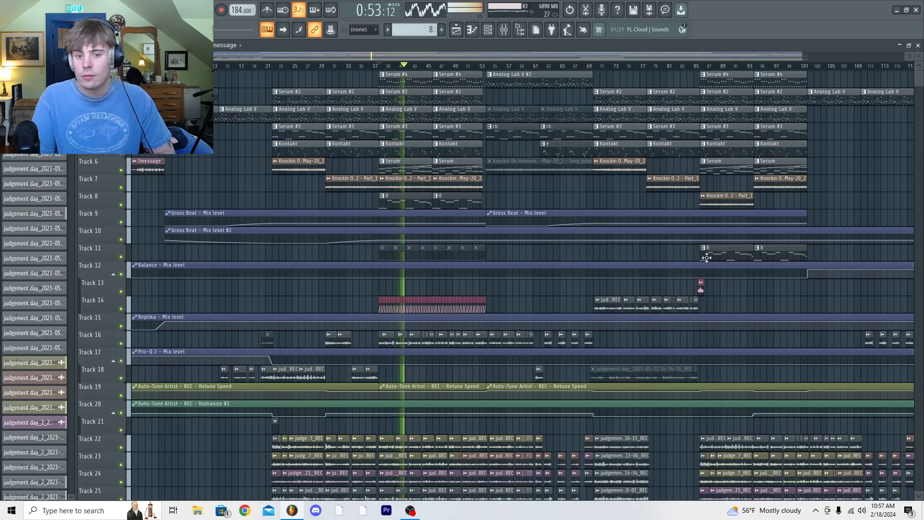
{"action": "key", "text": "space"}
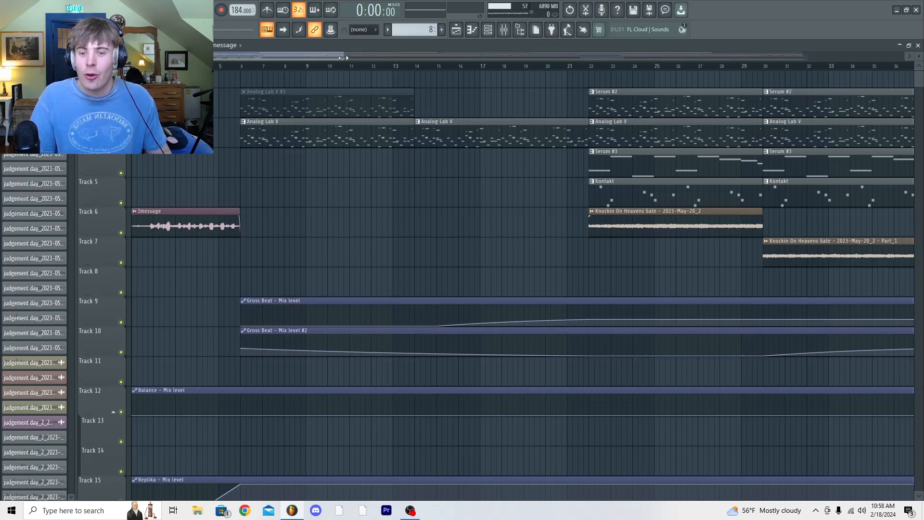
Play the Imessage intro clip on Track 6 from the start of the song twice, stopping after each listen
{"action": "left_click_drag", "start_coordinate": [343, 58], "coordinate": [308, 58]}
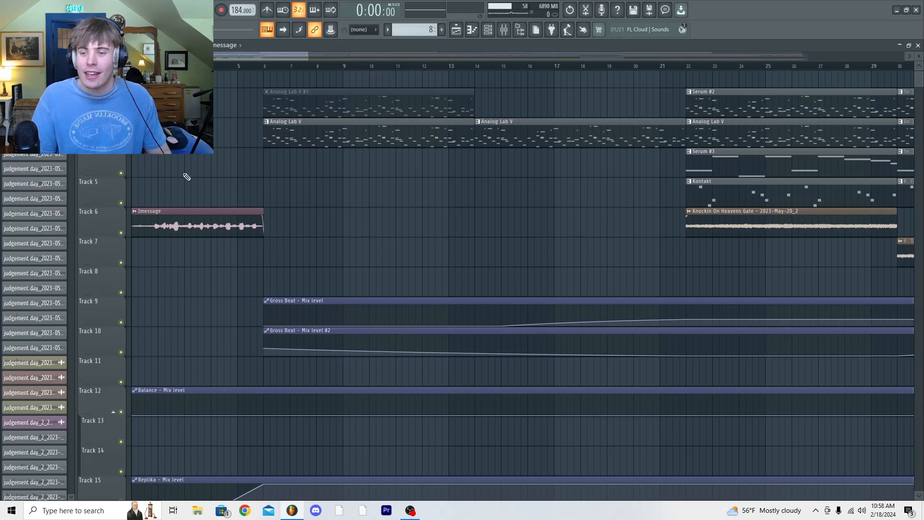
{"action": "key", "text": "space"}
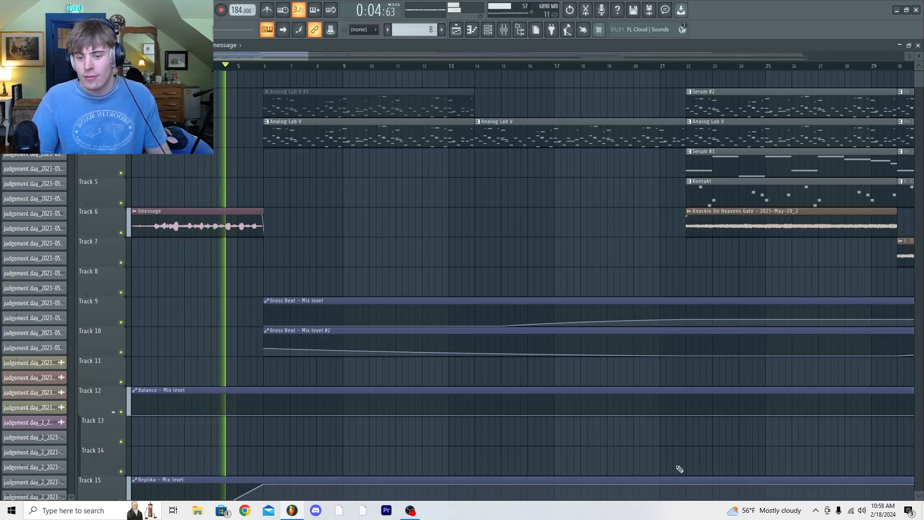
{"action": "key", "text": "space"}
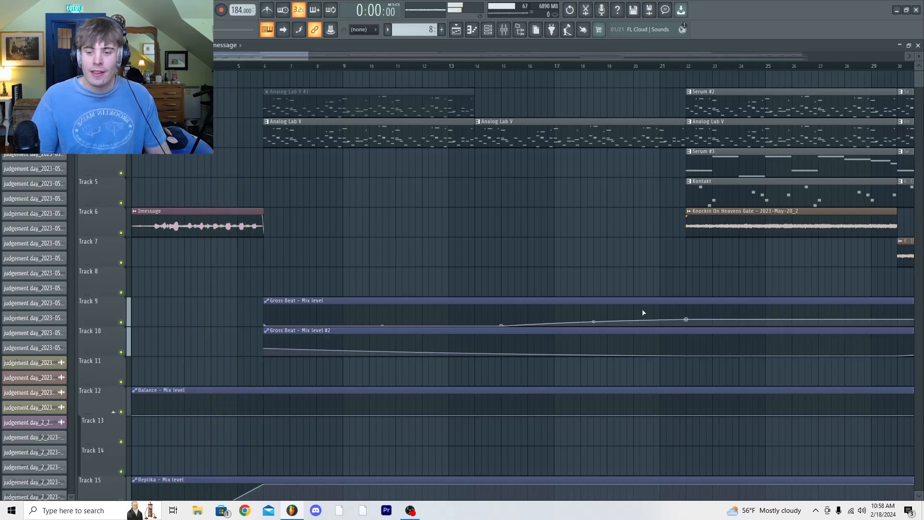
{"action": "left_click", "coordinate": [503, 29]}
{"action": "key", "text": "F9"}
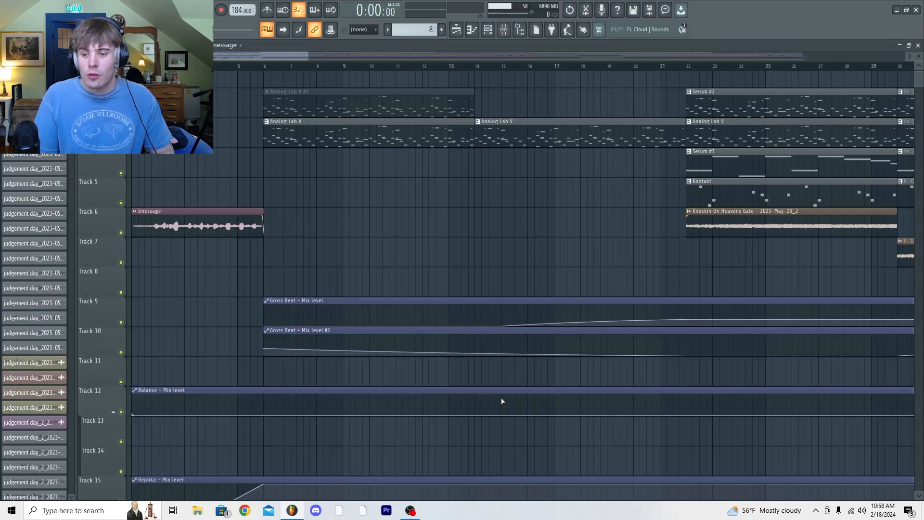
{"action": "key", "text": "space"}
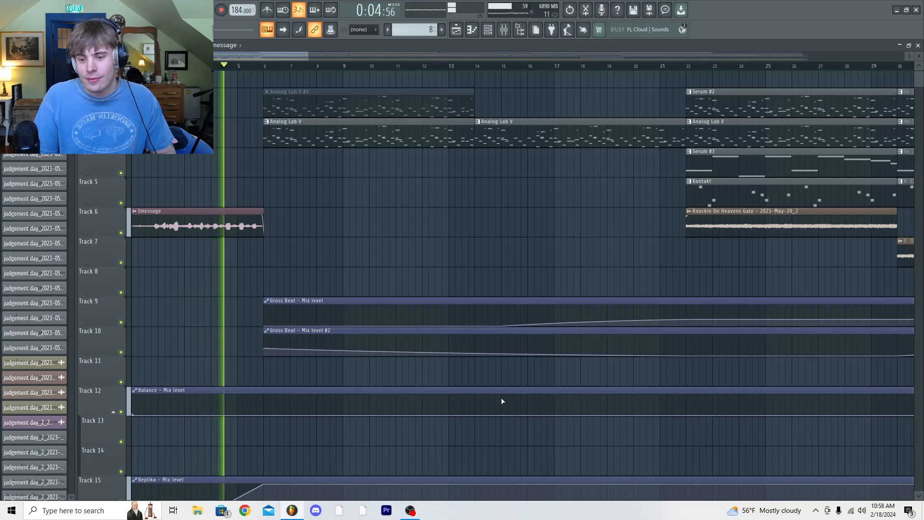
{"action": "key", "text": "space"}
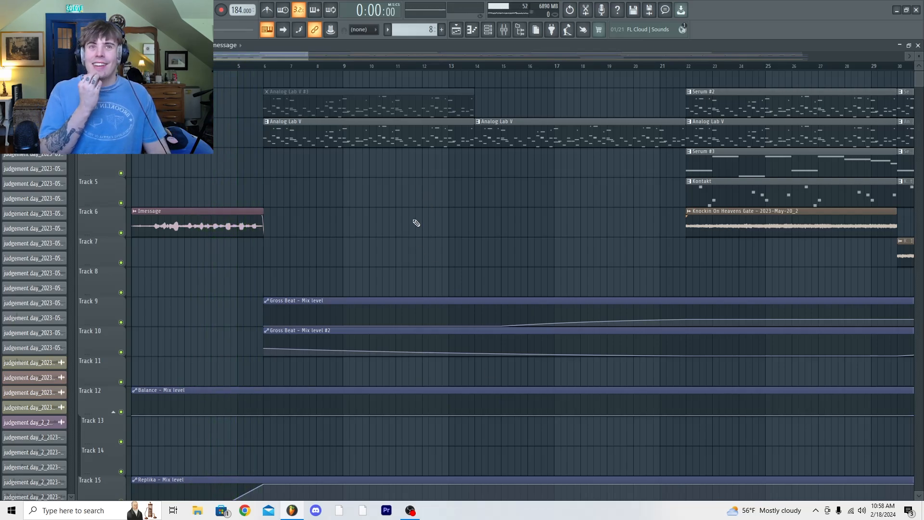
Examine the Decapitator, FabFilter Pro-Q 2 and ValhallaVintageVerb settings on the Sample mixer track
{"action": "left_click", "coordinate": [503, 30]}
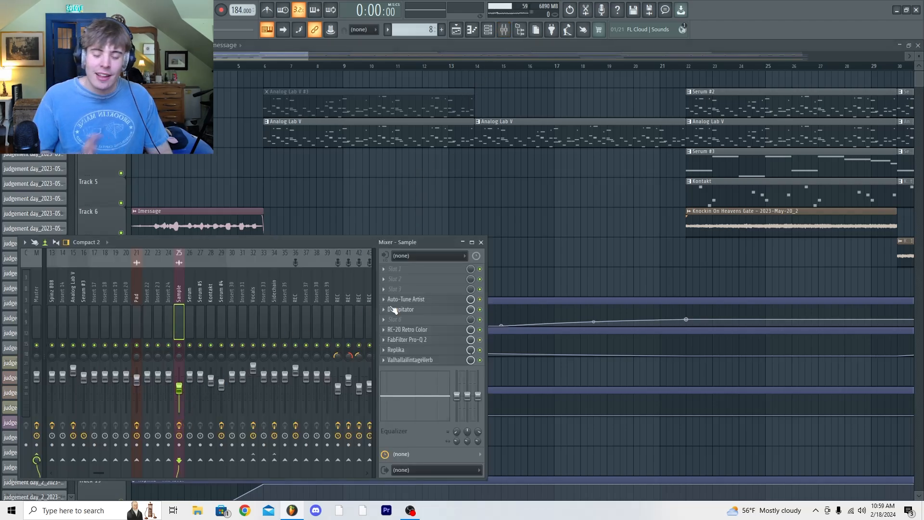
{"action": "left_click", "coordinate": [431, 312]}
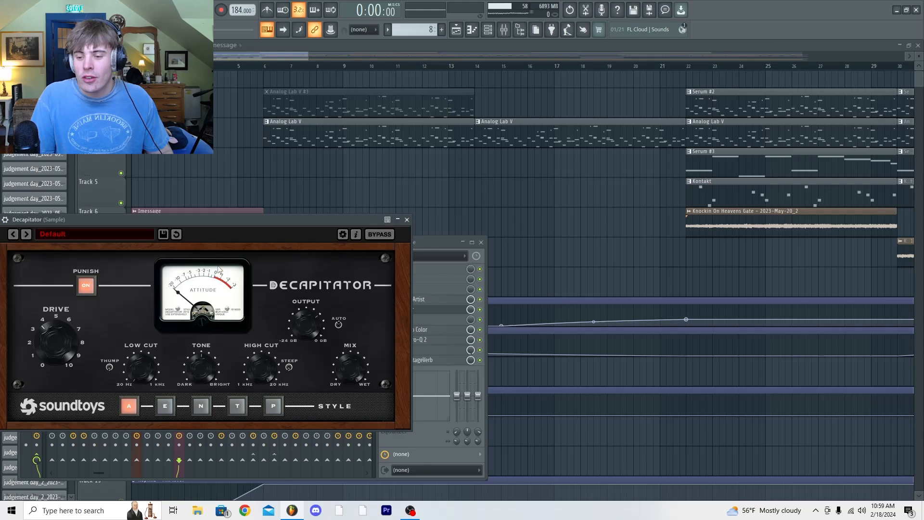
{"action": "left_click_drag", "start_coordinate": [238, 221], "coordinate": [328, 192]}
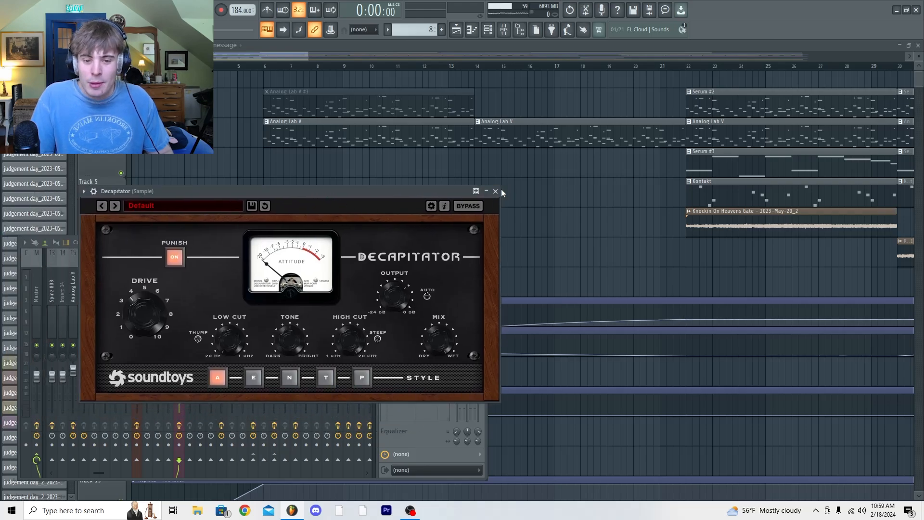
{"action": "left_click", "coordinate": [496, 191]}
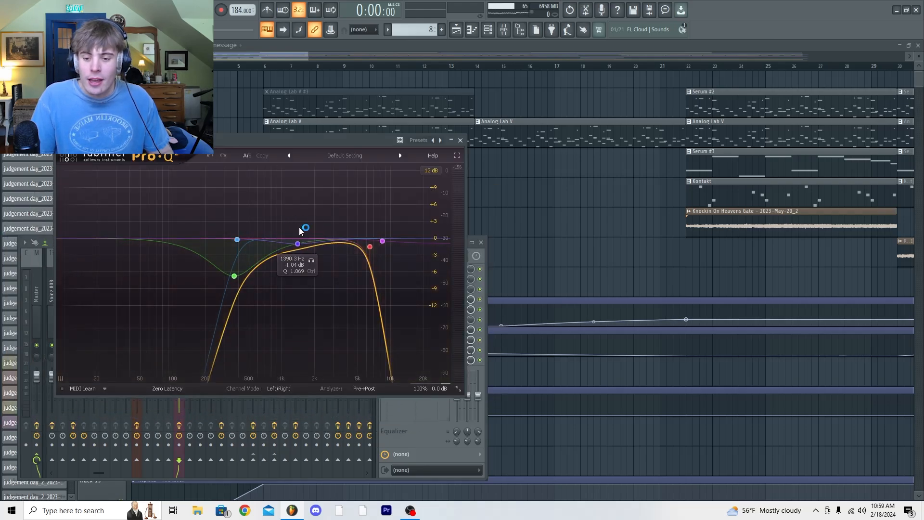
{"action": "left_click", "coordinate": [460, 140]}
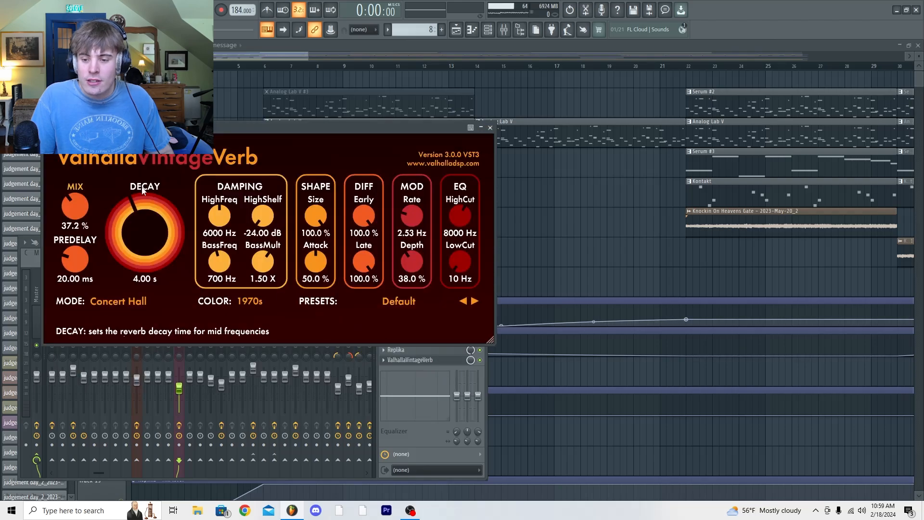
{"action": "left_click", "coordinate": [490, 128]}
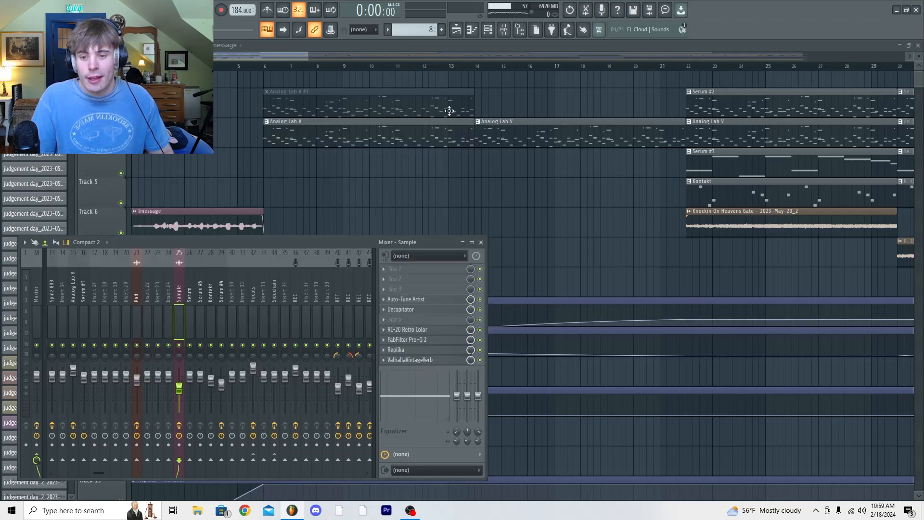
Audition the Analog Lab V pattern in the piano roll and check the instrument's Vienna's Choir preset
{"action": "double_click", "coordinate": [448, 107]}
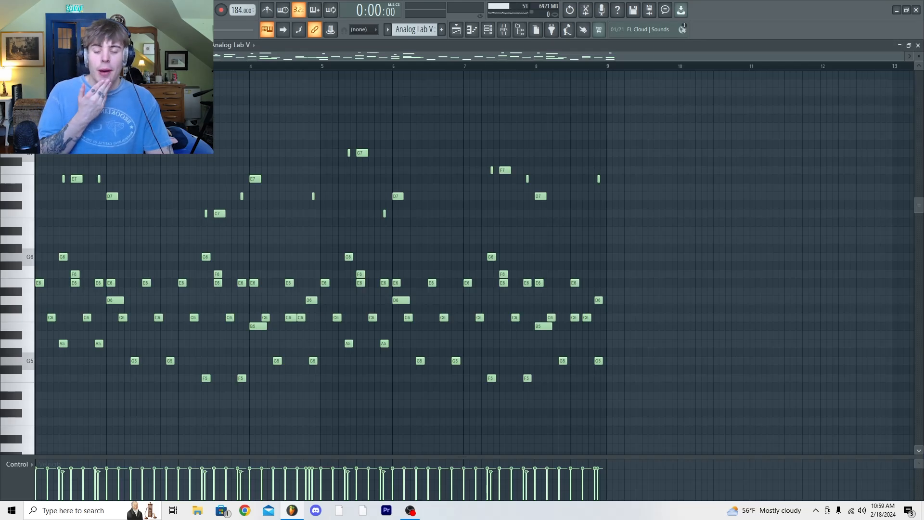
{"action": "key", "text": "space"}
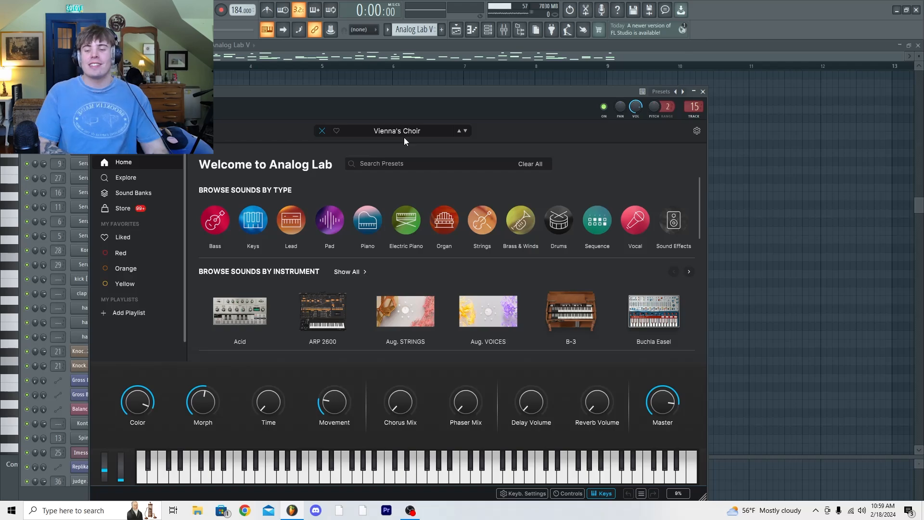
{"action": "left_click", "coordinate": [385, 61]}
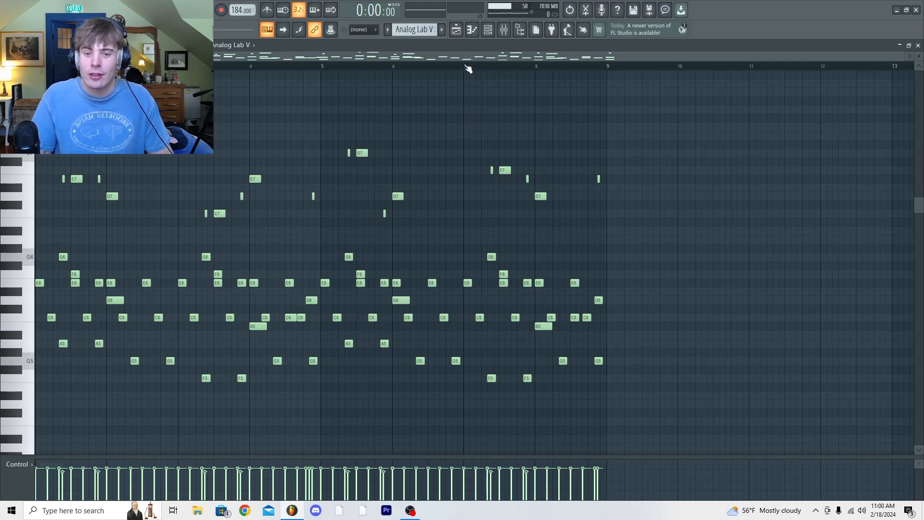
Return to the playlist and play the Analog Lab V part from bar 14 with the Track 9 Gross Beat automation
{"action": "left_click", "coordinate": [456, 33]}
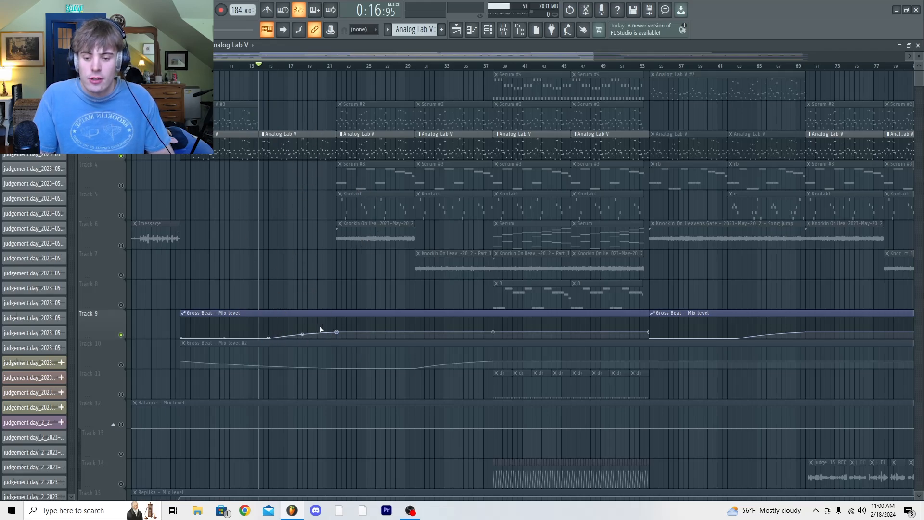
{"action": "key", "text": "space"}
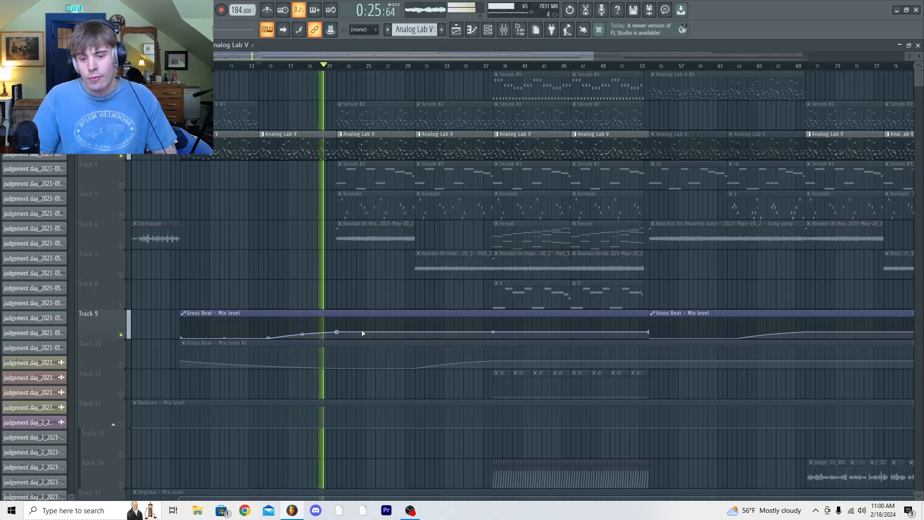
{"action": "key", "text": "space"}
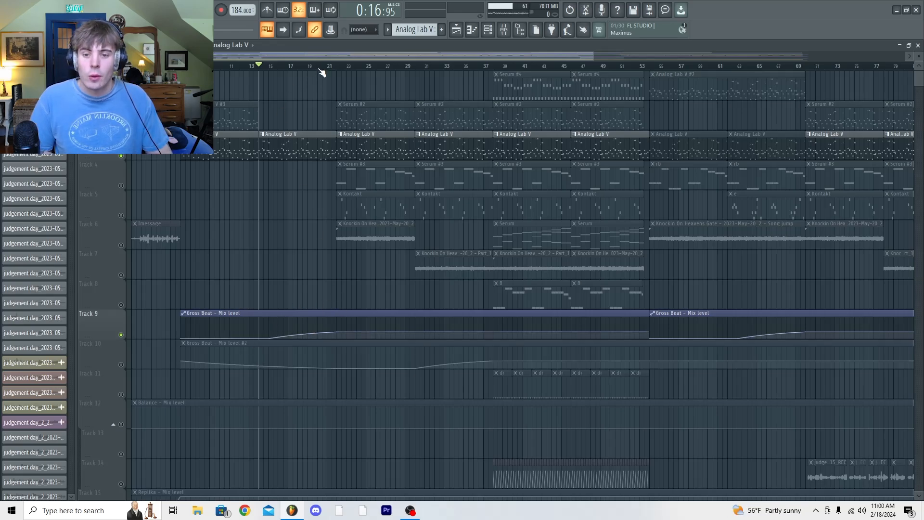
Place the playhead at bar 22 and audition the Serum #2 pattern in the piano roll
{"action": "left_click", "coordinate": [337, 66]}
{"action": "double_click", "coordinate": [494, 294]}
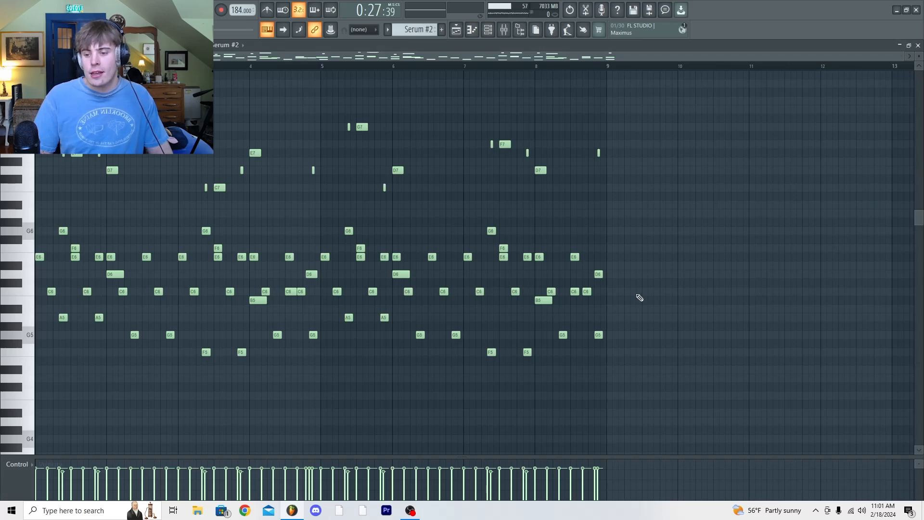
{"action": "key", "text": "space"}
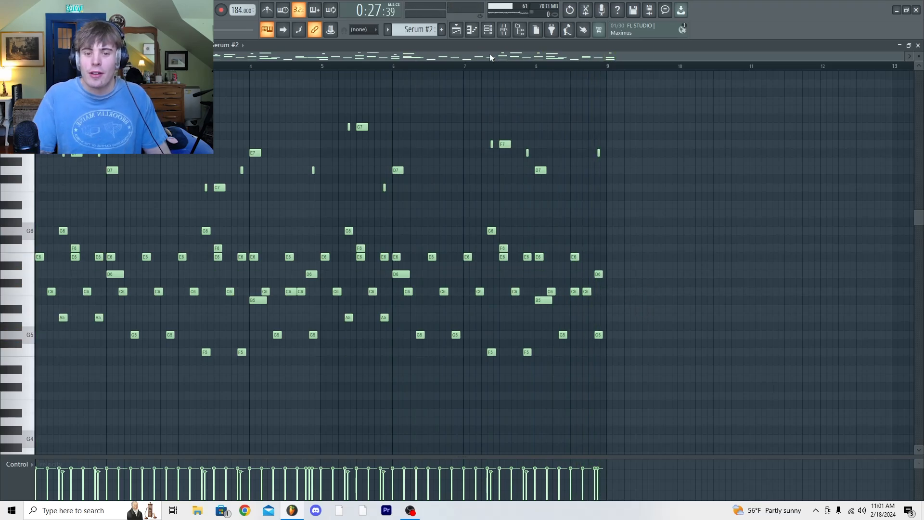
Examine the Serum #2 synth's oscillator and delay effect settings, sounding a test note on its keyboard
{"action": "left_click", "coordinate": [489, 32]}
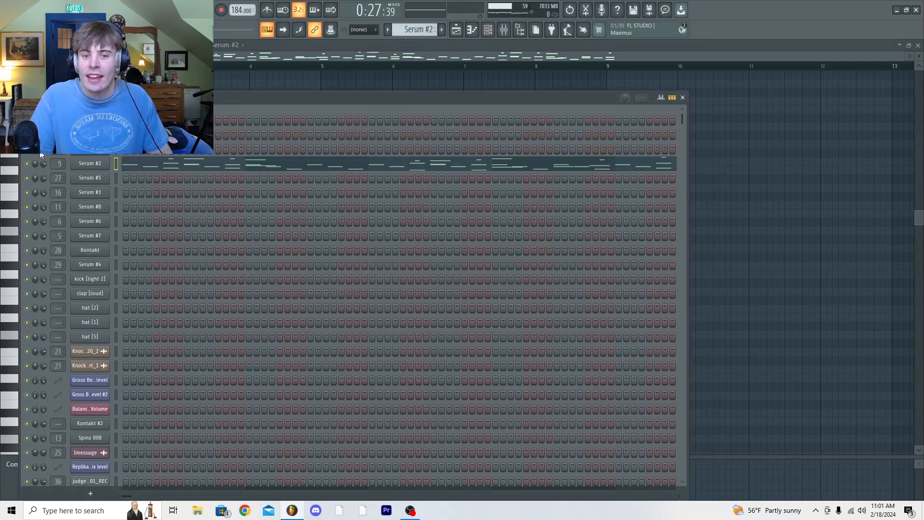
{"action": "left_click", "coordinate": [91, 168]}
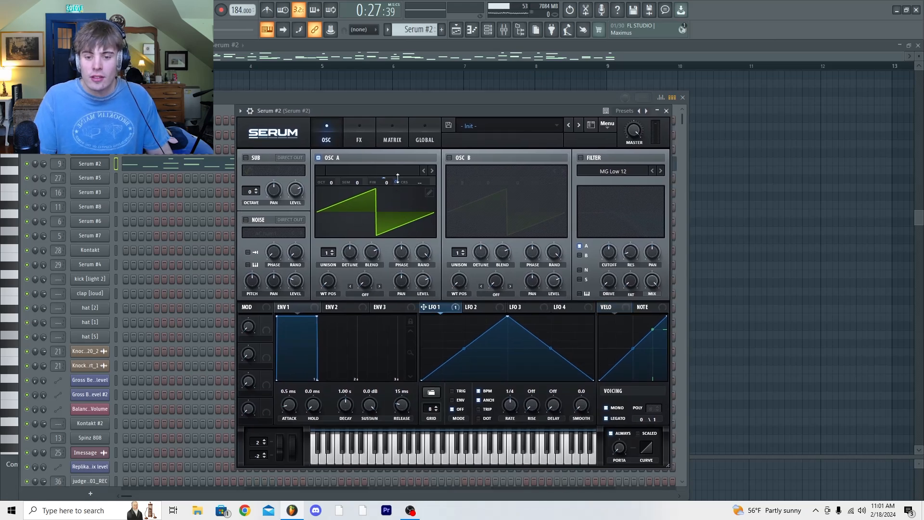
{"action": "left_click", "coordinate": [446, 444]}
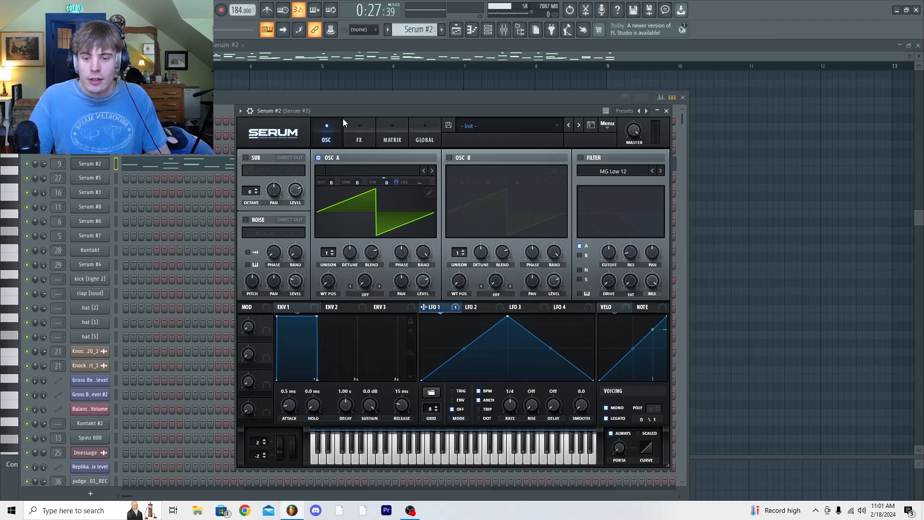
{"action": "left_click", "coordinate": [355, 135]}
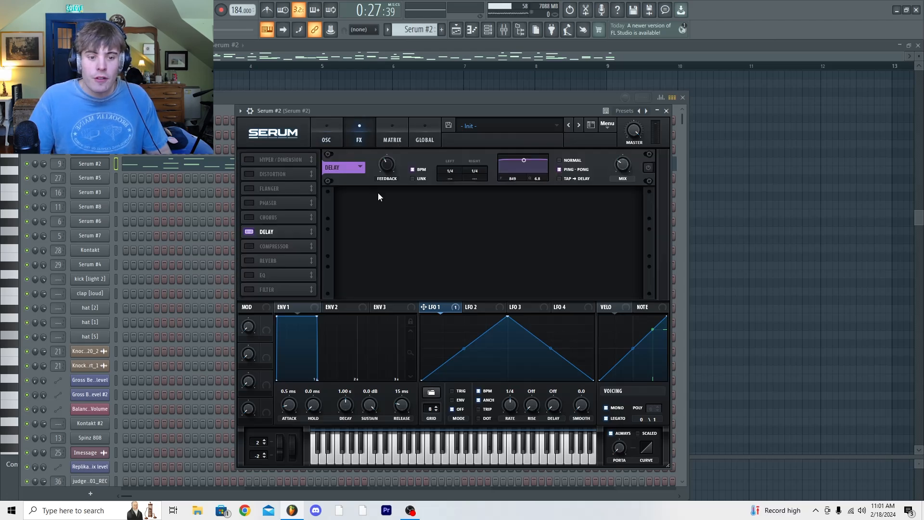
{"action": "left_click", "coordinate": [334, 134]}
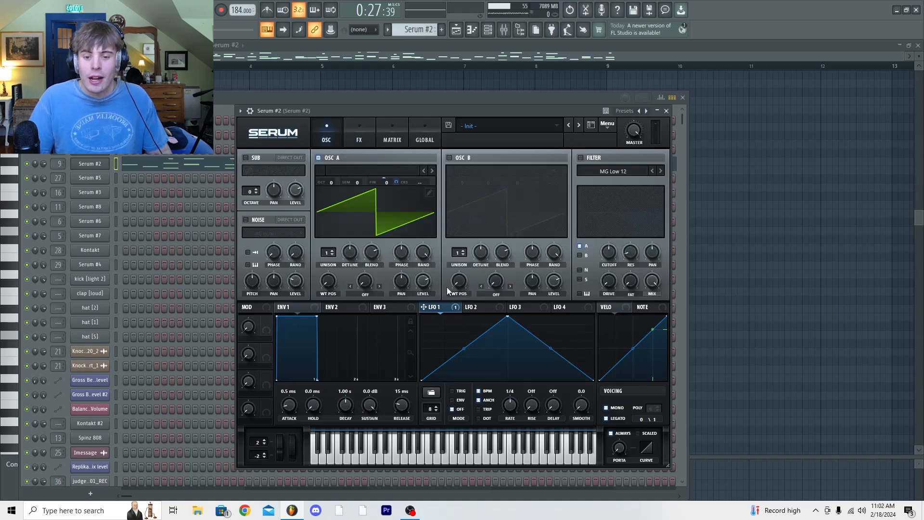
Fit the full Serum #2 melody in the piano roll and play it back
{"action": "left_click", "coordinate": [473, 29]}
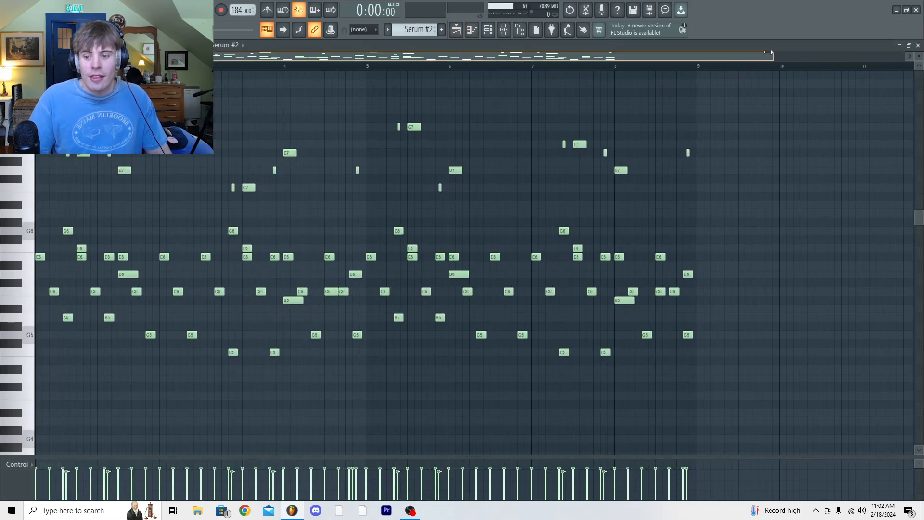
{"action": "left_click_drag", "start_coordinate": [768, 52], "coordinate": [631, 51]}
{"action": "scroll", "coordinate": [203, 270], "scroll_direction": "up", "scroll_amount": 1}
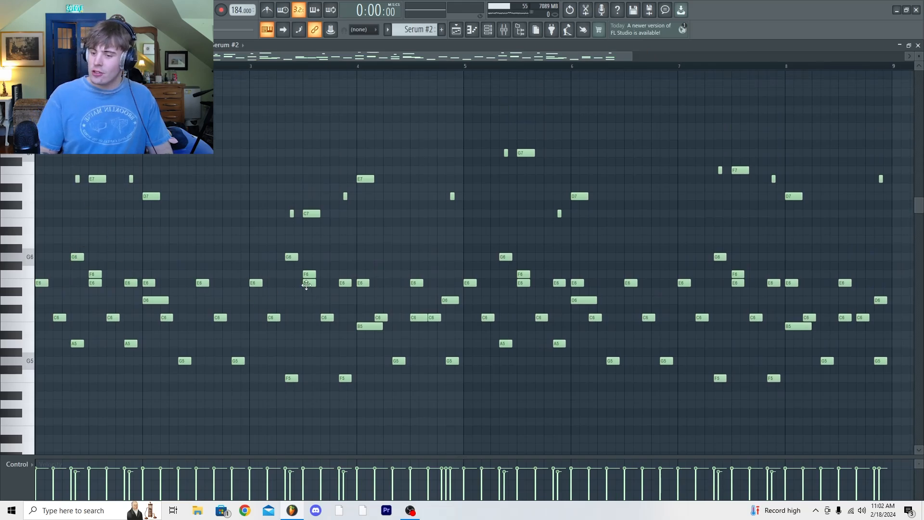
{"action": "key", "text": "space"}
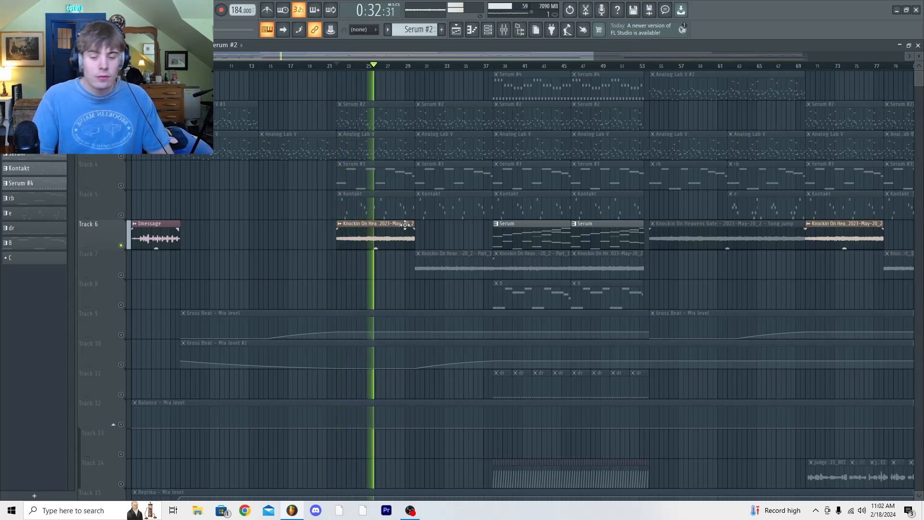
Play the soloed Knockin On Heavens Gate sample from bar 22 with the Pad mixer track in view
{"action": "key", "text": "space"}
{"action": "key", "text": "F9"}
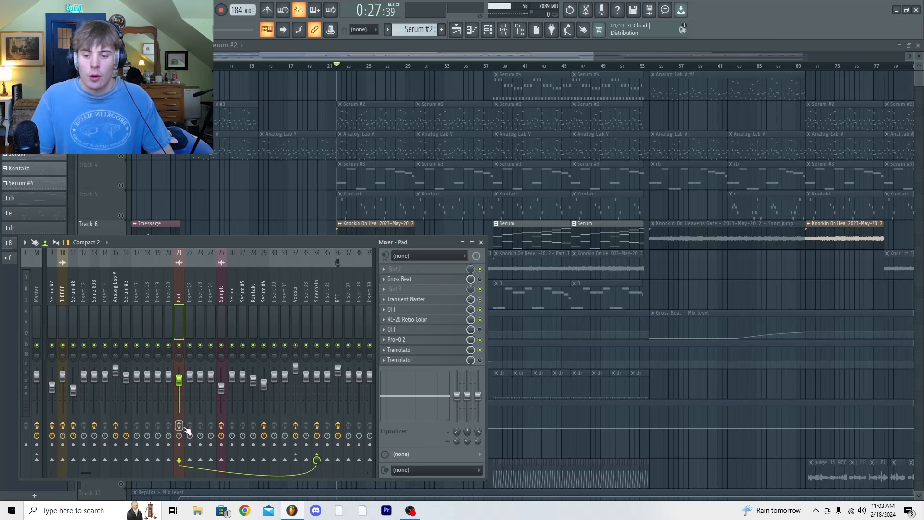
{"action": "key", "text": "space"}
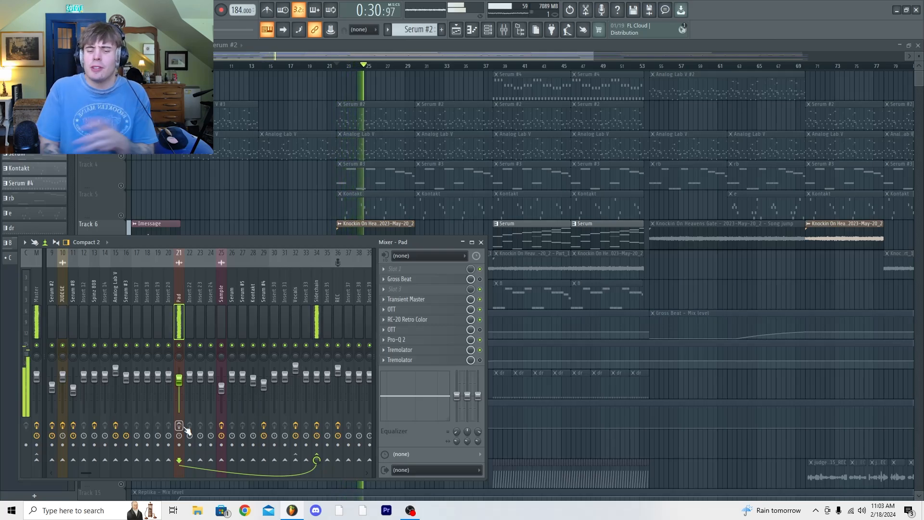
{"action": "key", "text": "space"}
Open Transient Master on the Pad mixer track and audition the pad through it
{"action": "left_click", "coordinate": [454, 301]}
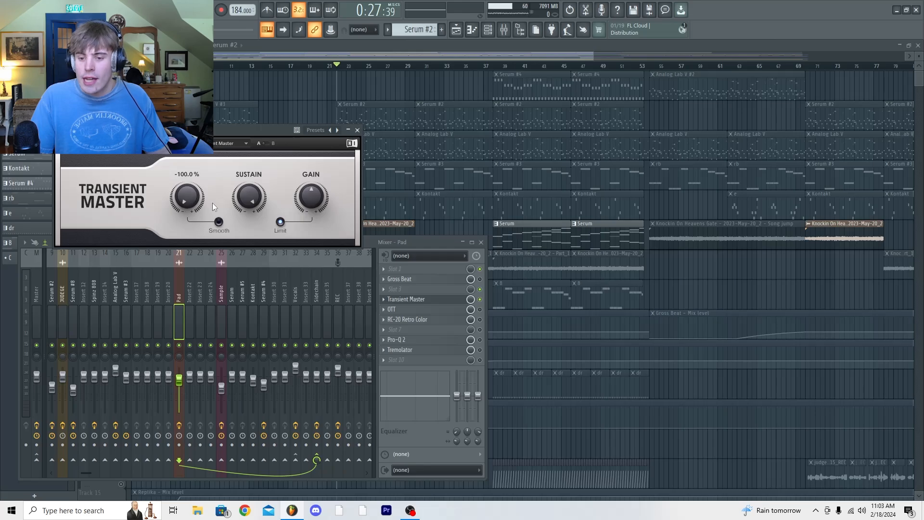
{"action": "left_click_drag", "start_coordinate": [266, 125], "coordinate": [319, 137]}
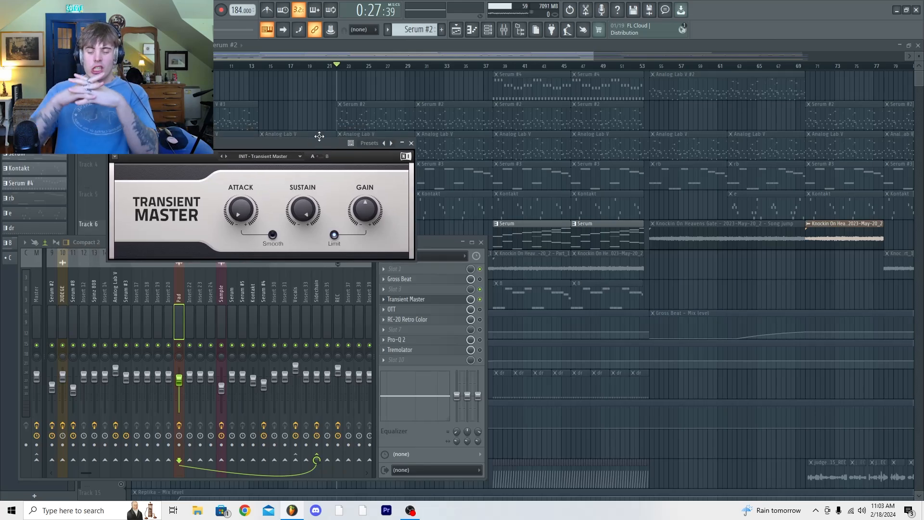
{"action": "key", "text": "space"}
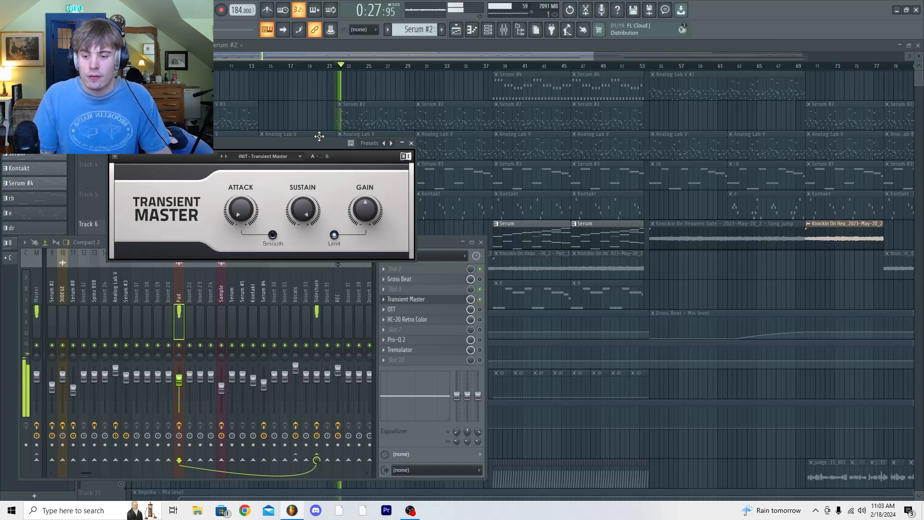
{"action": "key", "text": "space"}
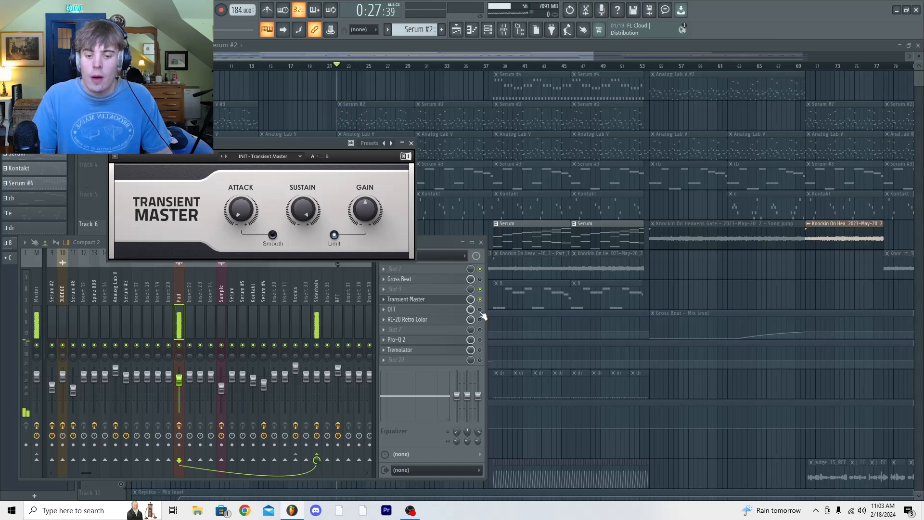
Enable the OTT compressor on the Pad mixer track and play the pad through it
{"action": "left_click", "coordinate": [475, 311]}
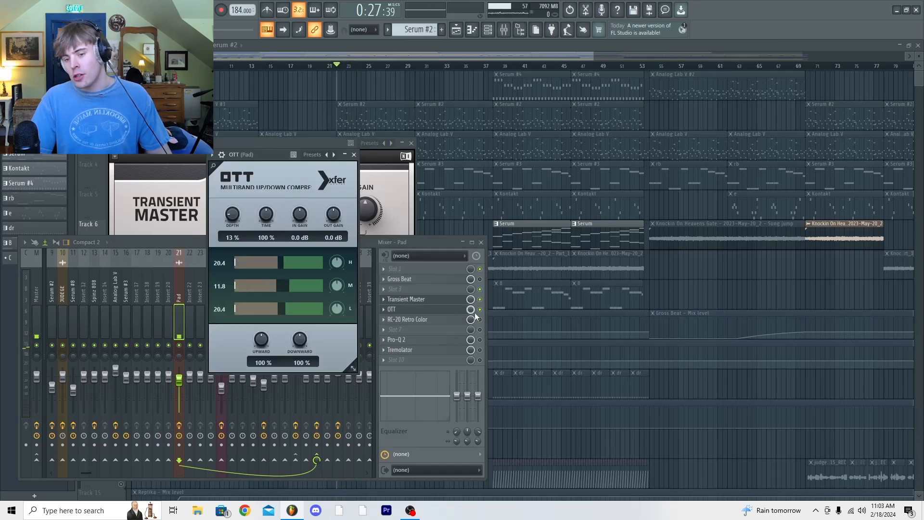
{"action": "key", "text": "space"}
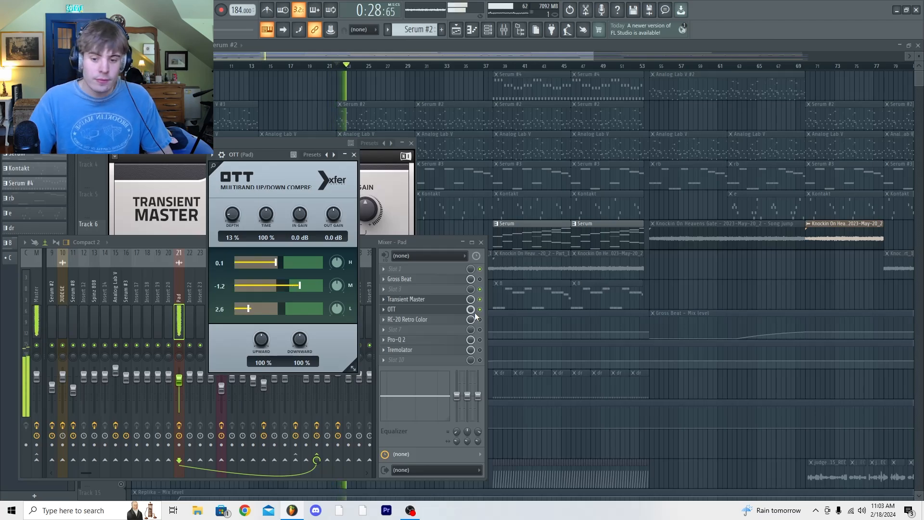
{"action": "key", "text": "space"}
Enable RC-20 Retro Color on the Pad track, audition the pad through it and close its window
{"action": "left_click", "coordinate": [480, 320]}
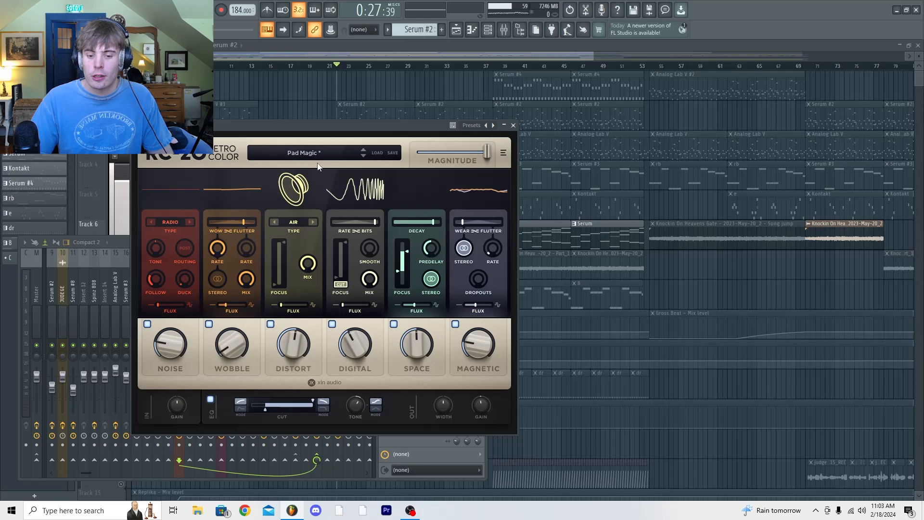
{"action": "key", "text": "space"}
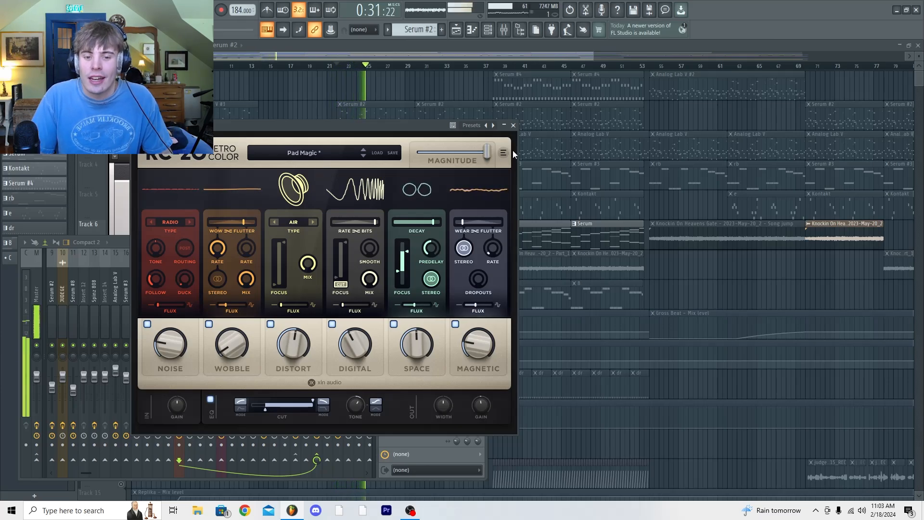
{"action": "left_click", "coordinate": [513, 125]}
{"action": "key", "text": "space"}
Audition the pad with Pro-Q 2 enabled and open the Pad track's Tremolator effect
{"action": "key", "text": "space"}
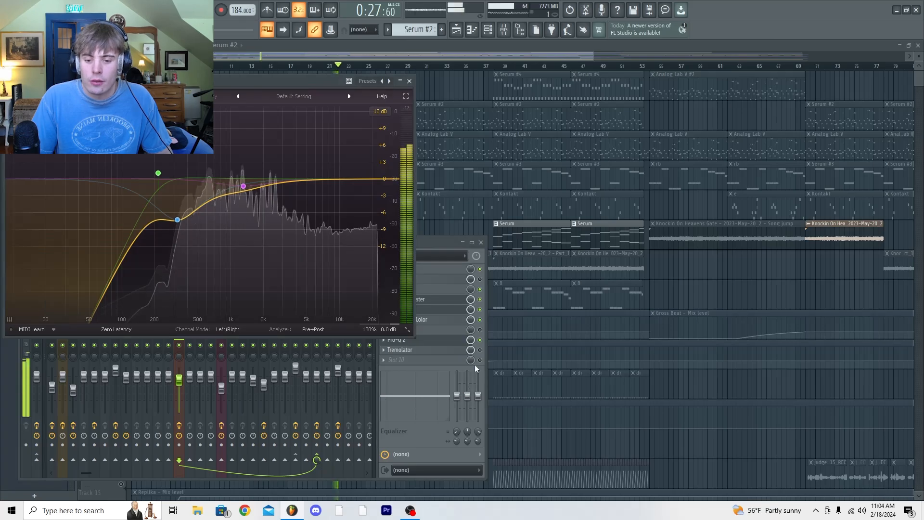
{"action": "left_click", "coordinate": [399, 349]}
{"action": "key", "text": "space"}
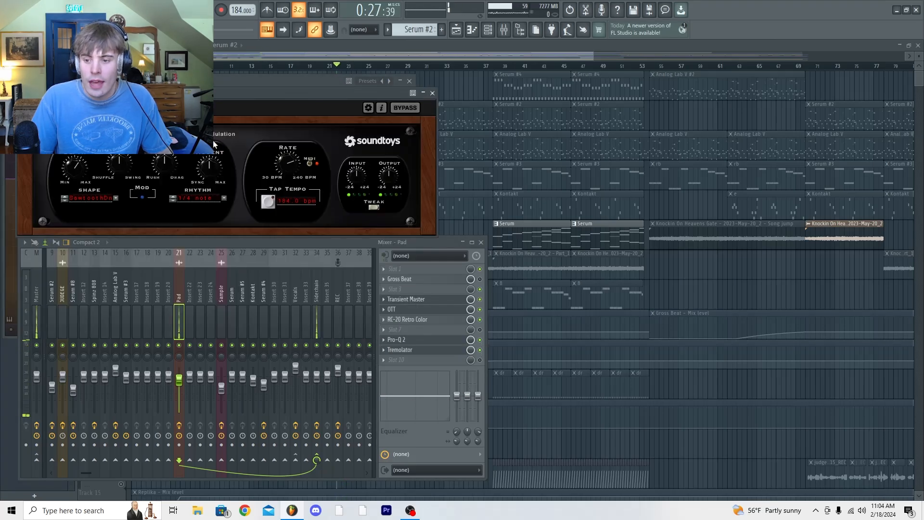
Play the pad through Tremolator with its window placed in clear view
{"action": "left_click_drag", "start_coordinate": [246, 100], "coordinate": [347, 242]}
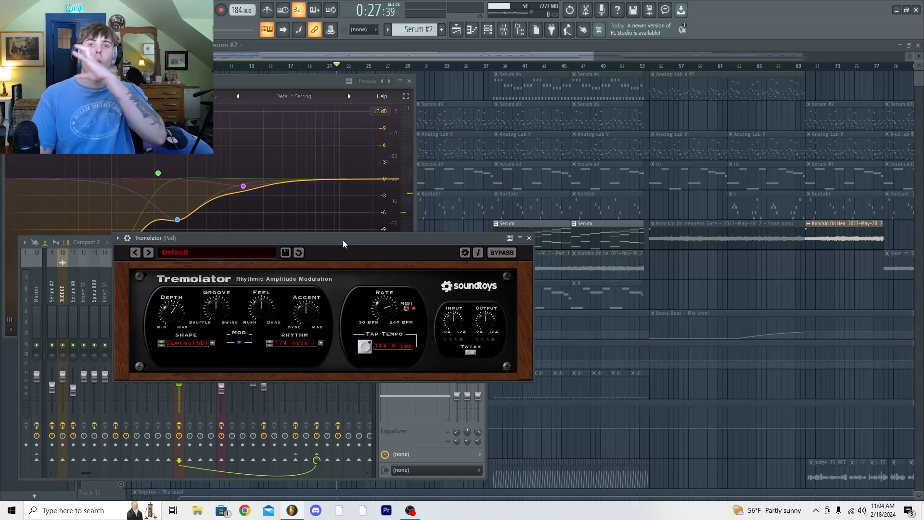
{"action": "key", "text": "space"}
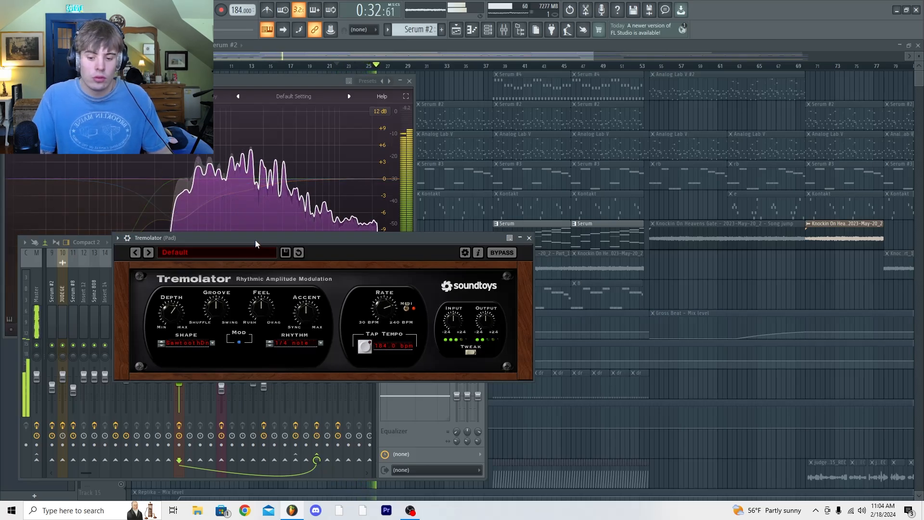
{"action": "key", "text": "space"}
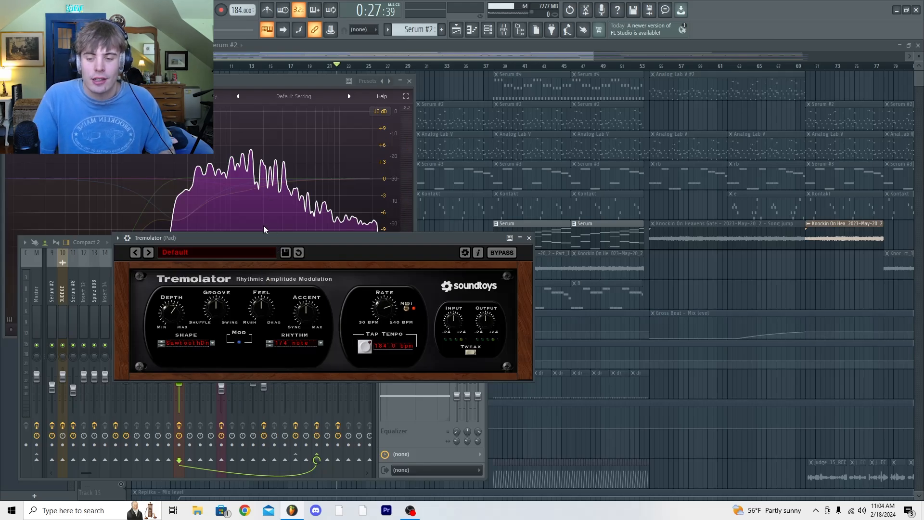
Raise the Tremolator's depth while playing back the pad
{"action": "left_click_drag", "start_coordinate": [212, 238], "coordinate": [230, 199]}
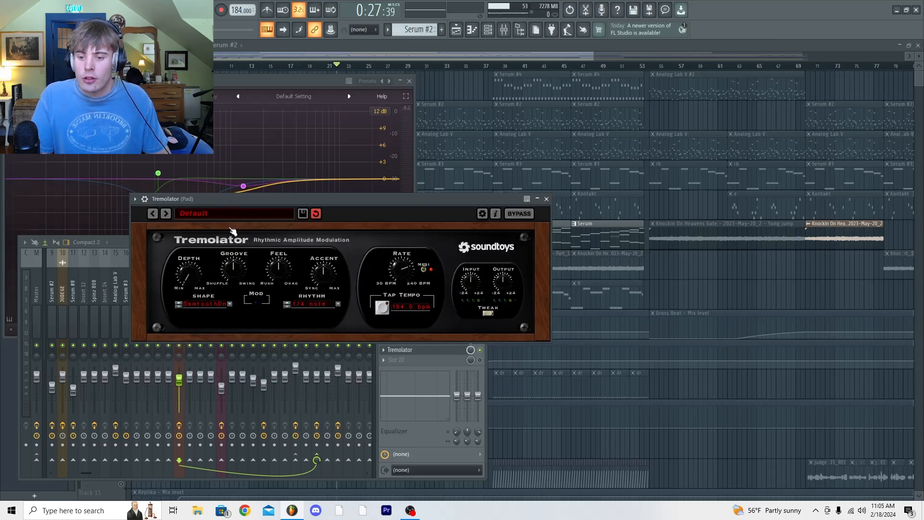
{"action": "key", "text": "space"}
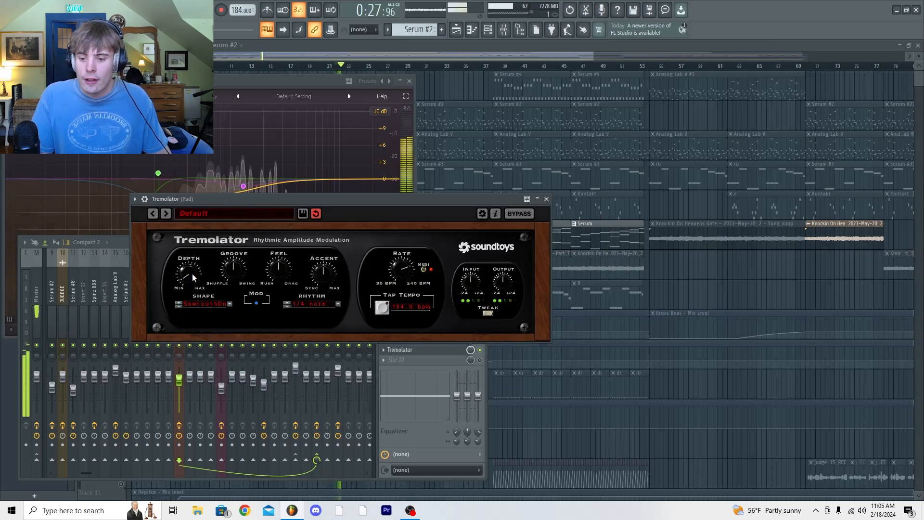
{"action": "left_click_drag", "start_coordinate": [192, 273], "coordinate": [195, 244]}
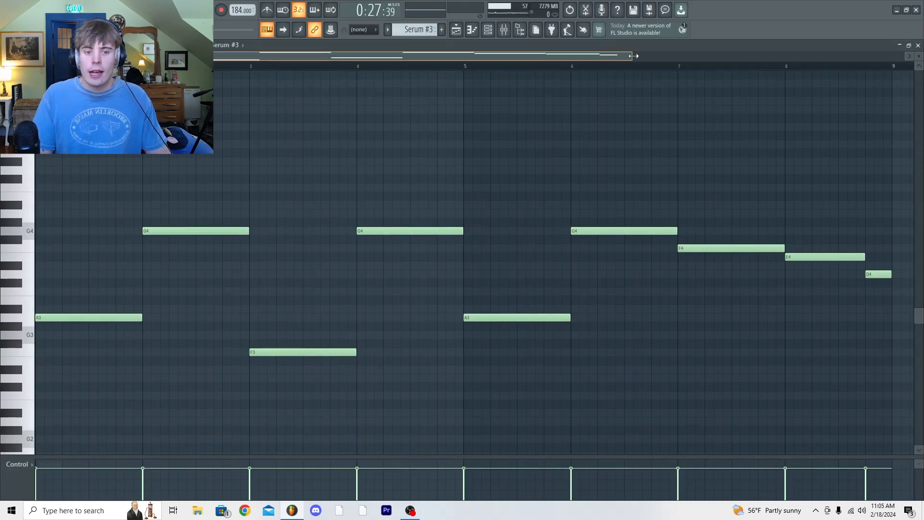
Play the Serum #3 pattern with its notes shown in the piano roll
{"action": "scroll", "coordinate": [829, 487], "scroll_direction": "down", "scroll_amount": 2}
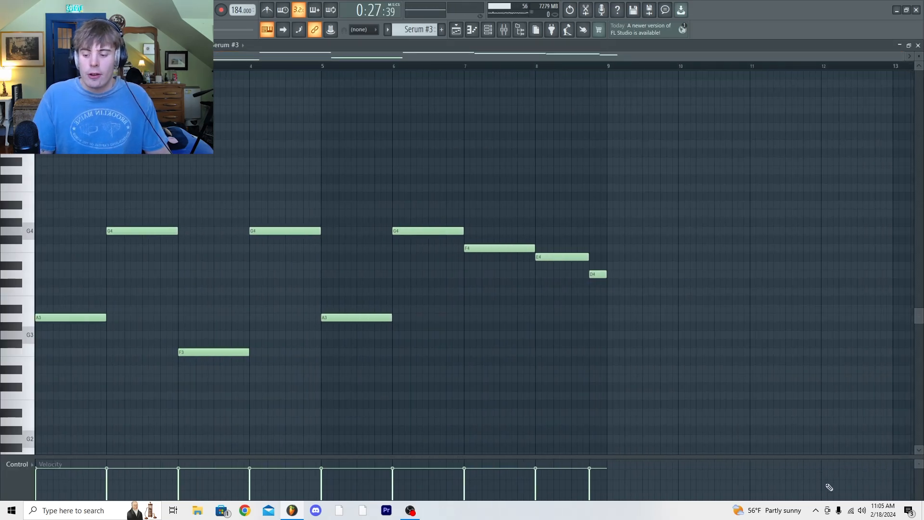
{"action": "key", "text": "space"}
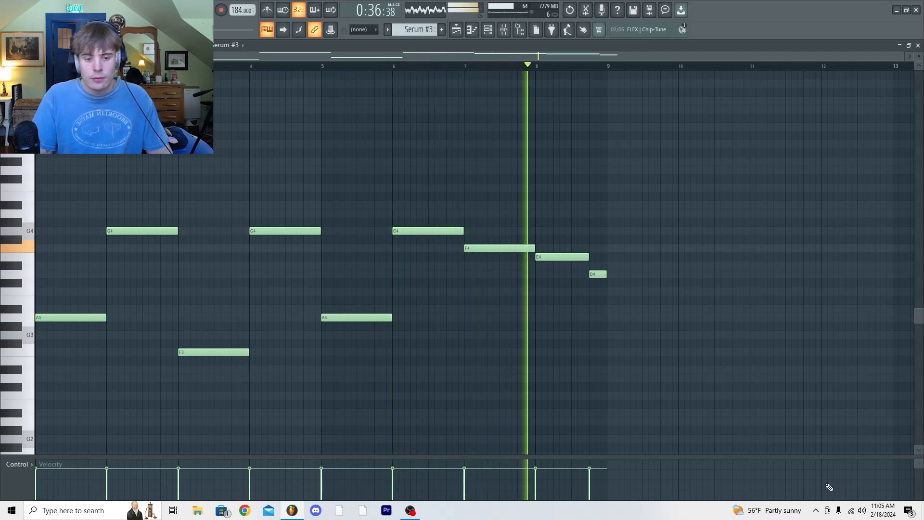
{"action": "key", "text": "space"}
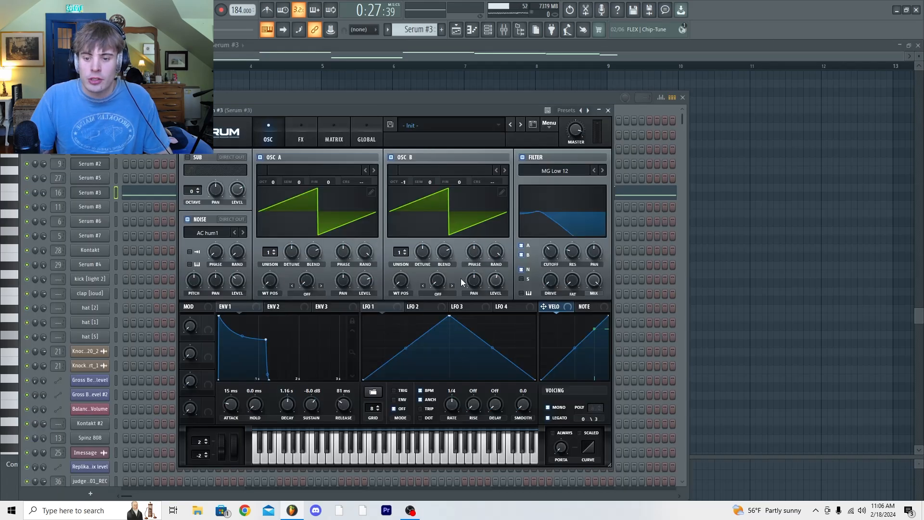
Compare the Serum #3 synth's sound with its filter switched off and back on by sounding test notes
{"action": "left_click", "coordinate": [301, 138]}
{"action": "left_click", "coordinate": [268, 139]}
{"action": "left_click", "coordinate": [531, 161]}
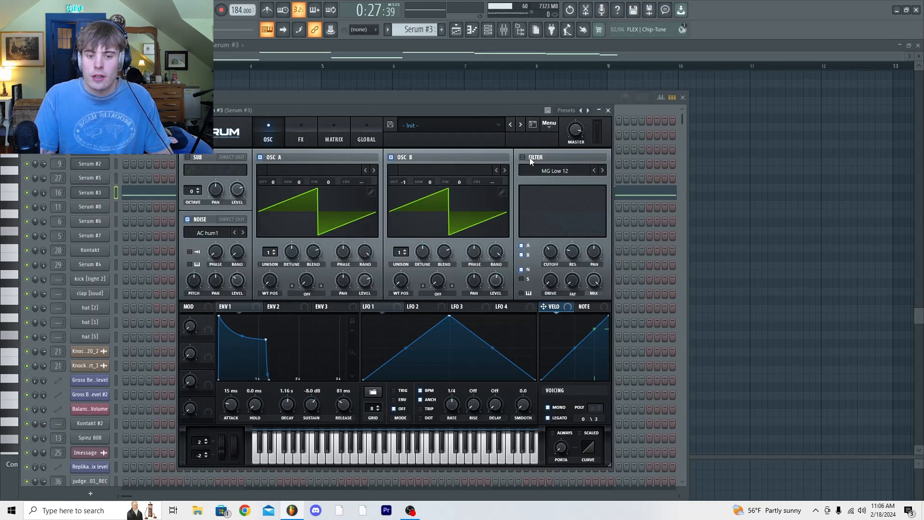
{"action": "key", "text": "r"}
{"action": "key", "text": "z"}
{"action": "key", "text": "y"}
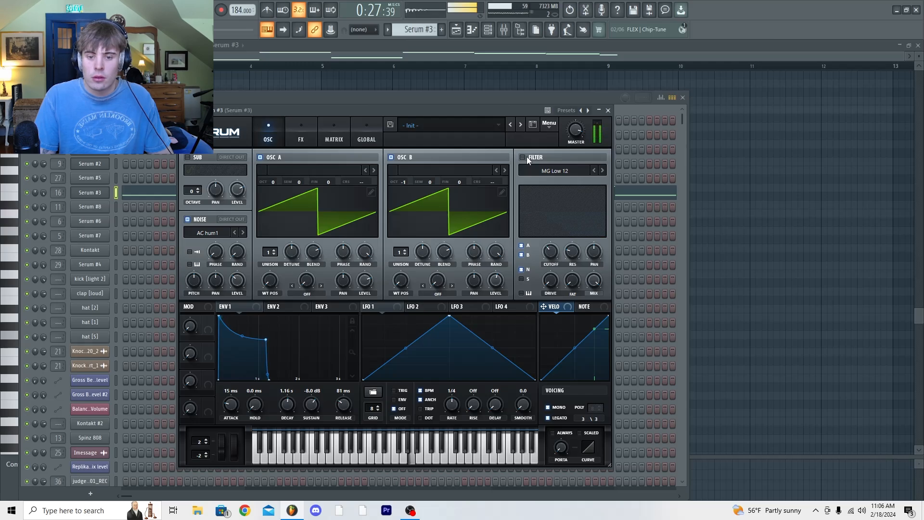
{"action": "left_click", "coordinate": [526, 157]}
{"action": "key", "text": "r"}
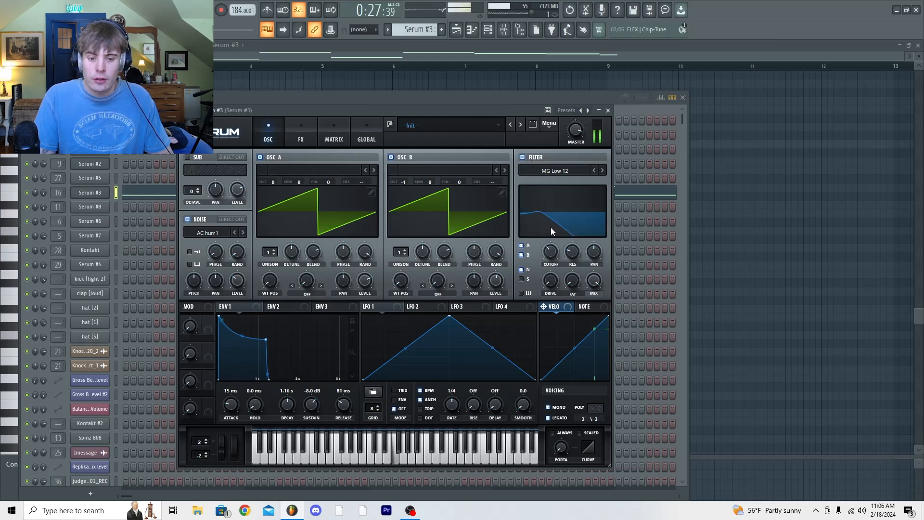
{"action": "key", "text": "n"}
{"action": "key", "text": "z"}
{"action": "key", "text": "e"}
{"action": "left_click", "coordinate": [309, 442]}
{"action": "left_click", "coordinate": [317, 455]}
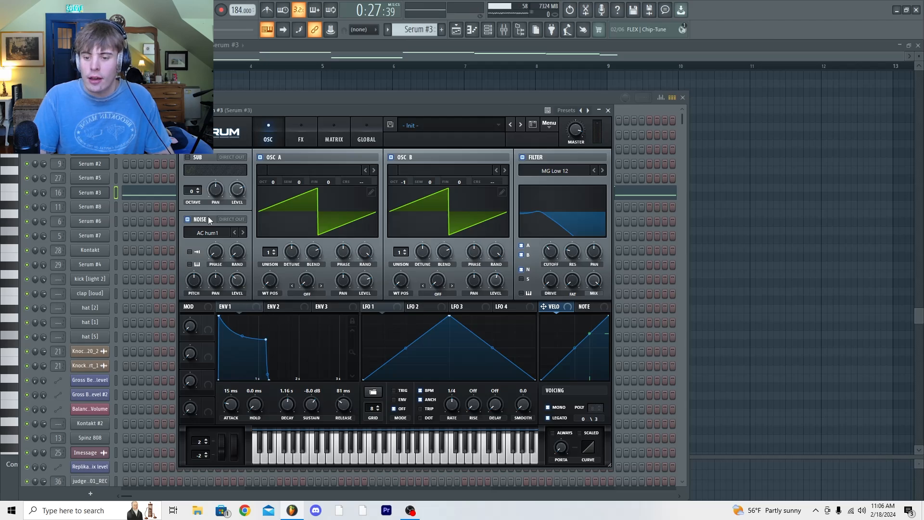
Examine the Serum #3 synth's distortion effect settings and return to its oscillator view
{"action": "left_click", "coordinate": [300, 142]}
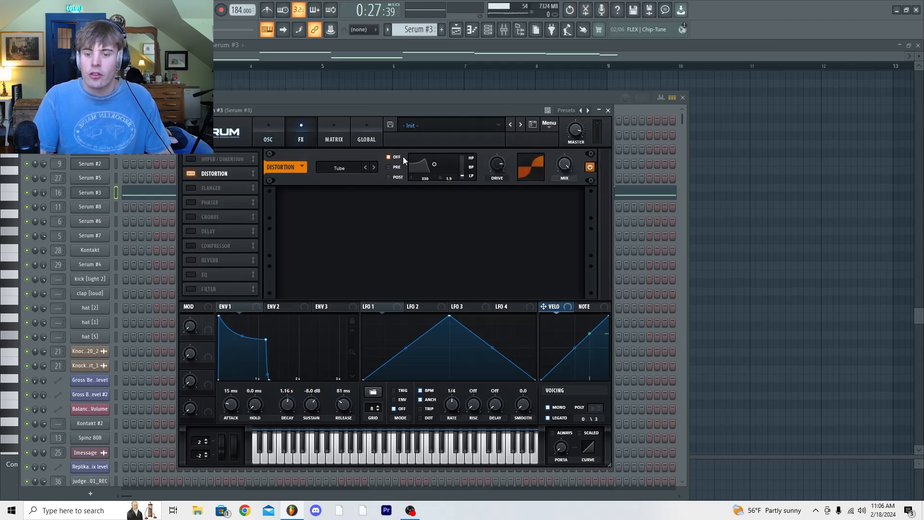
{"action": "left_click", "coordinate": [273, 140]}
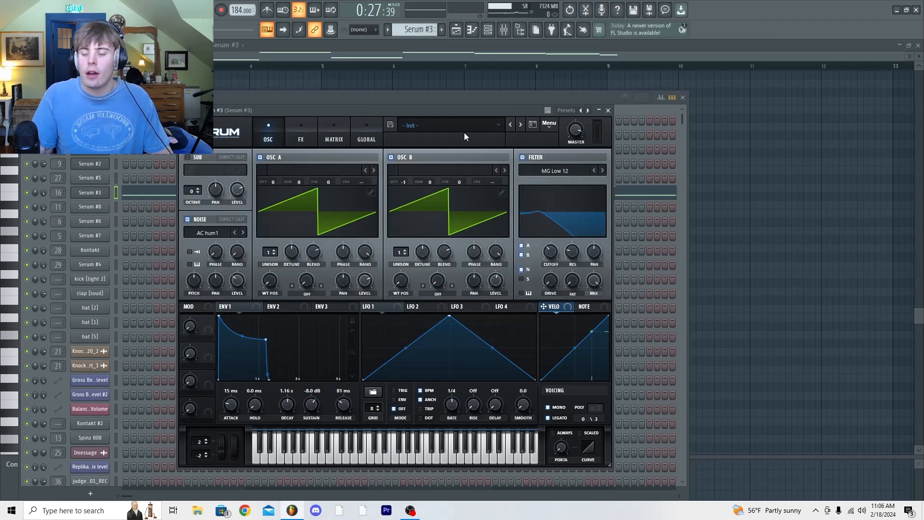
Unmute the Gross Beat, Balance, Replika and Pro-Q 2 automation on playlist tracks 9, 10, 12, 15 and 17
{"action": "left_click", "coordinate": [456, 30]}
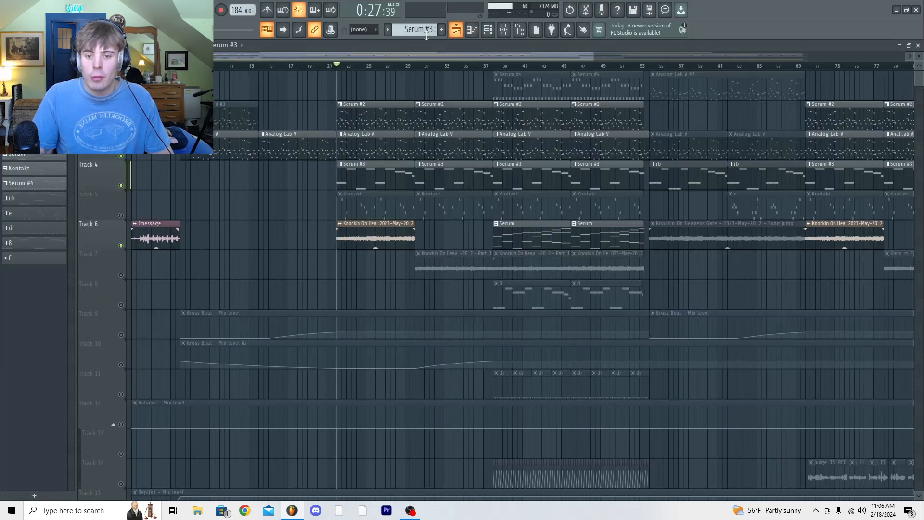
{"action": "left_click", "coordinate": [118, 329]}
{"action": "left_click", "coordinate": [123, 360], "text": "ctrl"}
{"action": "scroll", "coordinate": [123, 357], "scroll_direction": "down", "scroll_amount": 2}
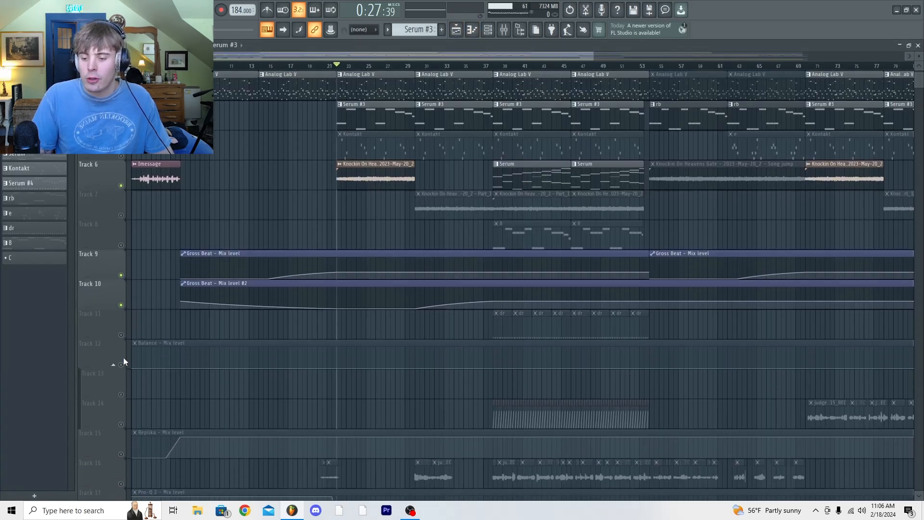
{"action": "left_click", "coordinate": [126, 364], "text": "ctrl"}
{"action": "scroll", "coordinate": [125, 351], "scroll_direction": "down", "scroll_amount": 4}
{"action": "left_click", "coordinate": [124, 332], "text": "ctrl"}
{"action": "scroll", "coordinate": [125, 336], "scroll_direction": "down", "scroll_amount": 2}
{"action": "left_click", "coordinate": [124, 333], "text": "ctrl"}
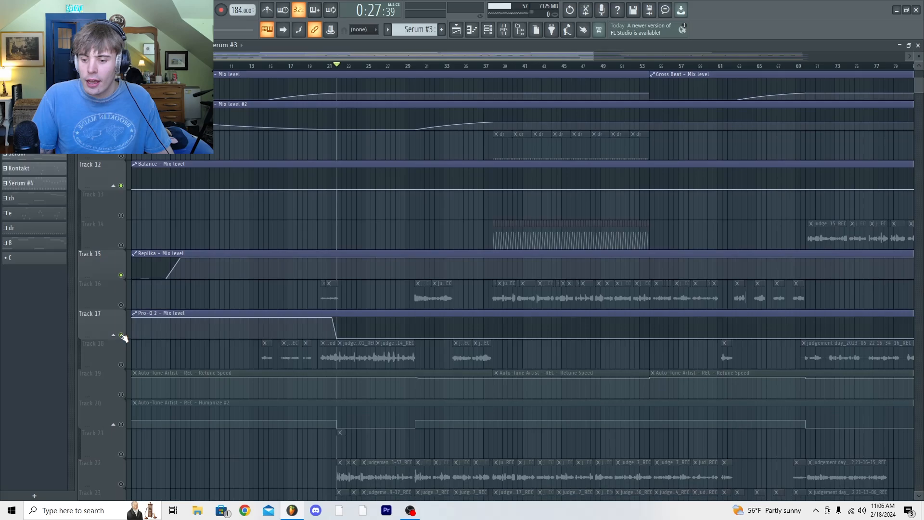
Unmute the Auto-Tune Artist automation on playlist tracks 19 and 20
{"action": "scroll", "coordinate": [124, 337], "scroll_direction": "down", "scroll_amount": 2}
{"action": "left_click", "coordinate": [125, 334], "text": "ctrl"}
{"action": "left_click", "coordinate": [126, 361], "text": "ctrl"}
Unmute playlist tracks 5 and 7, holding the Kontakt patterns and the Knockin On Heavens Gate Part_1 clips
{"action": "scroll", "coordinate": [439, 355], "scroll_direction": "up", "scroll_amount": 10}
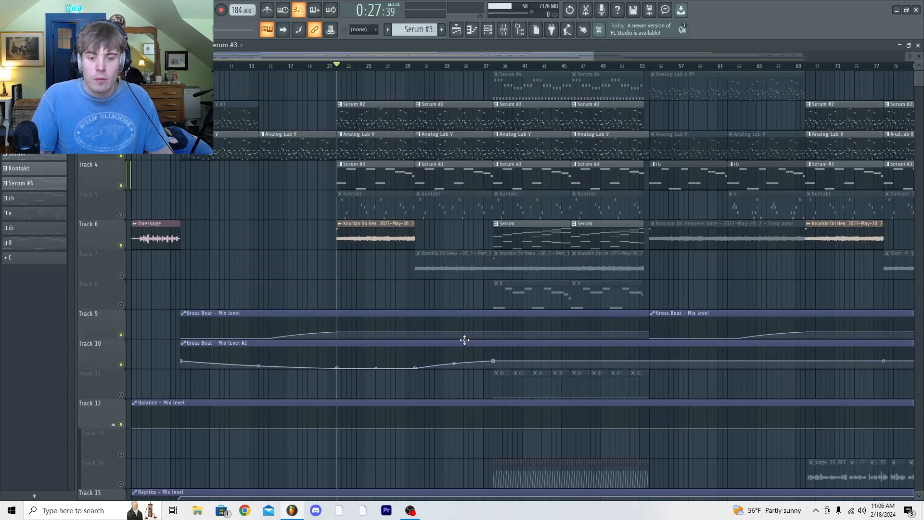
{"action": "left_click", "coordinate": [122, 216]}
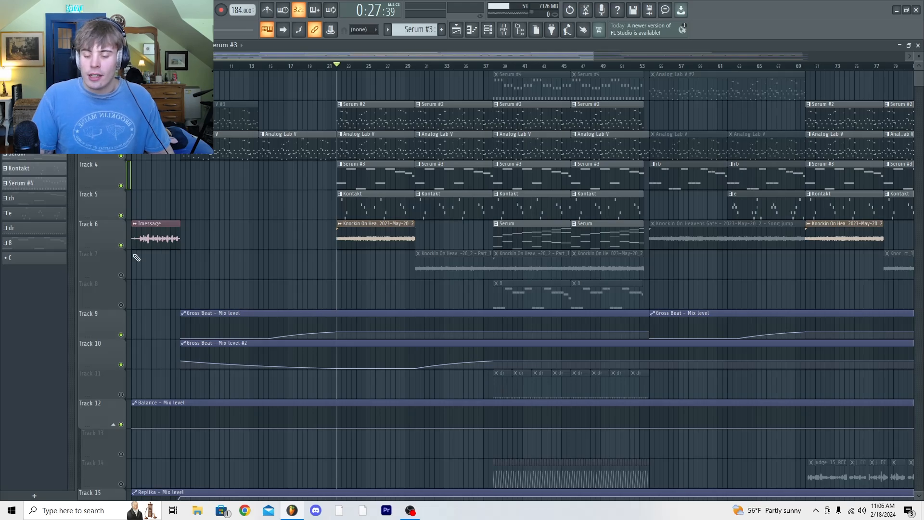
{"action": "left_click", "coordinate": [121, 274]}
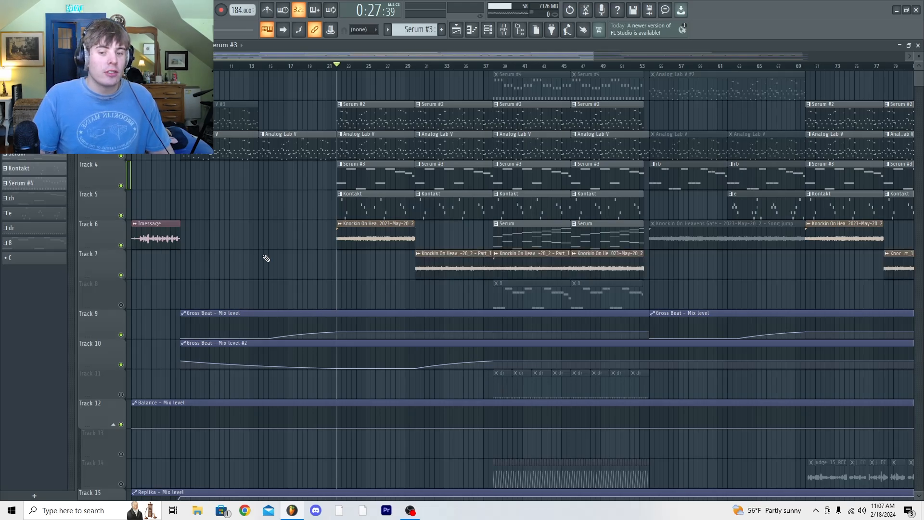
Open the Kontakt pattern from track 5 in the piano roll and play it
{"action": "double_click", "coordinate": [400, 214]}
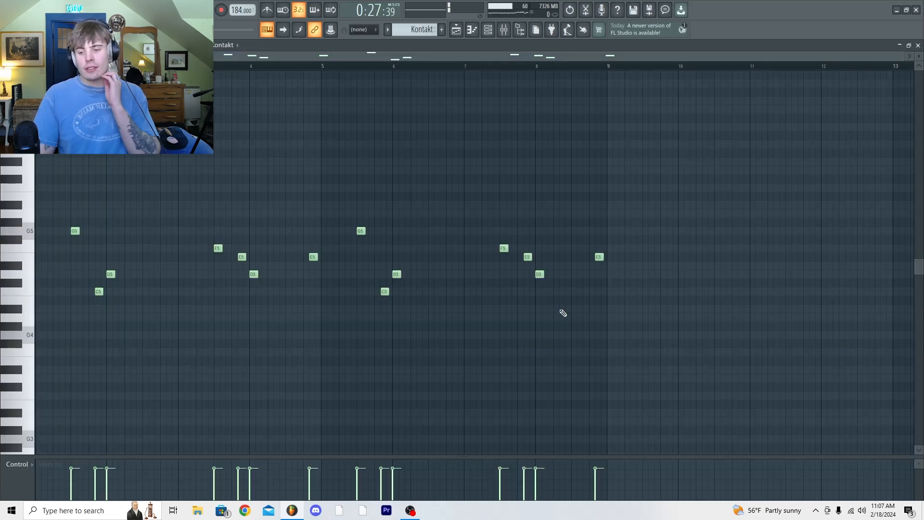
{"action": "key", "text": "space"}
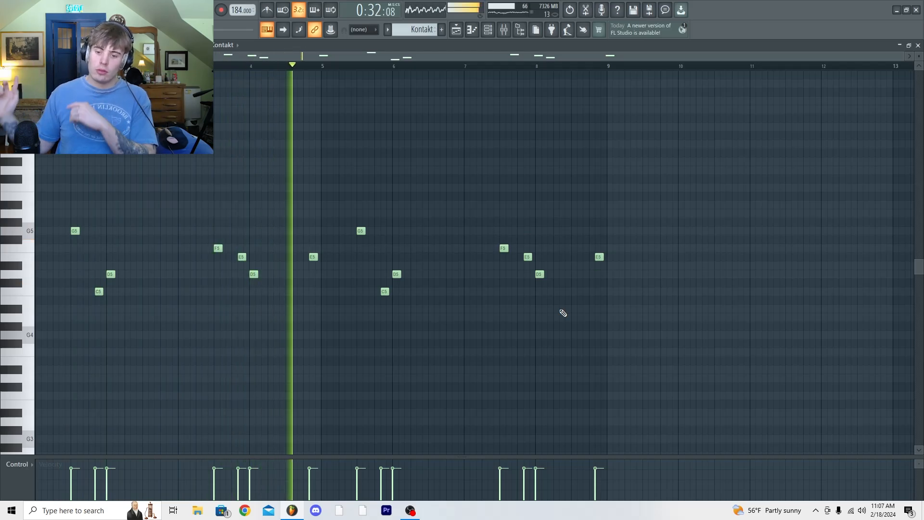
{"action": "key", "text": "space"}
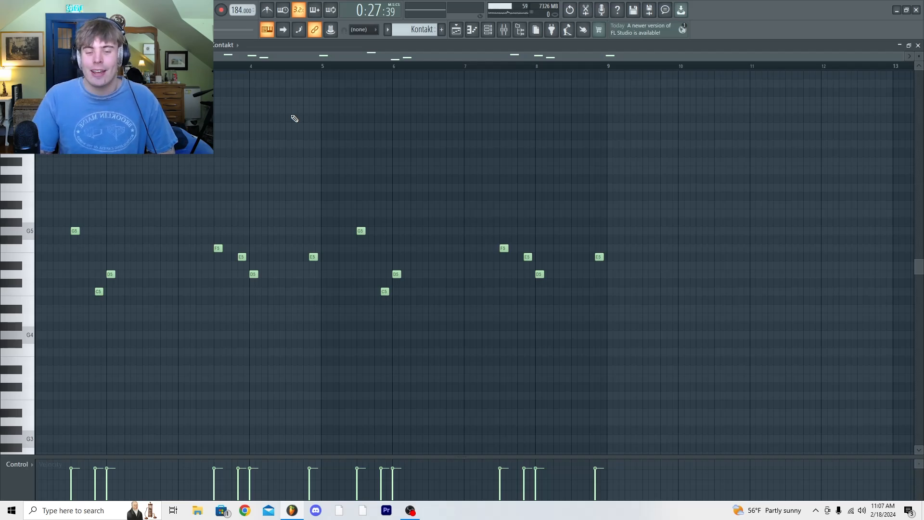
Open the Kontakt channel's instrument to examine its Session Strings staccato patch
{"action": "left_click", "coordinate": [489, 33]}
{"action": "left_click", "coordinate": [92, 250]}
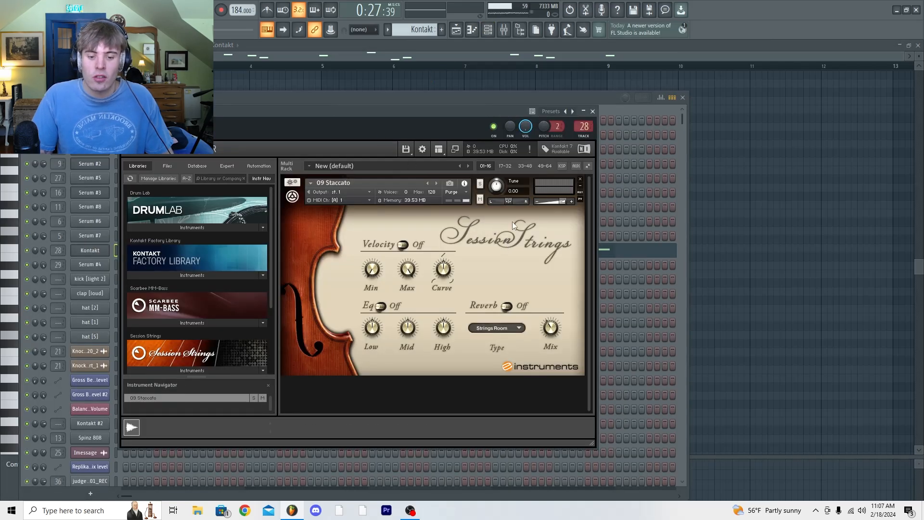
Play the Serum #4 pattern in the piano roll and open its Serum instrument to examine the patch
{"action": "left_click_drag", "start_coordinate": [403, 111], "coordinate": [429, 118]}
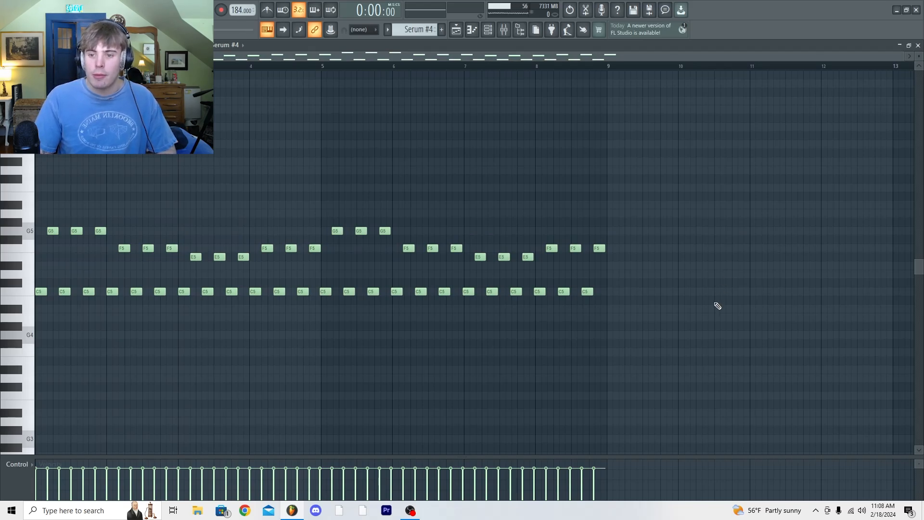
{"action": "key", "text": "space"}
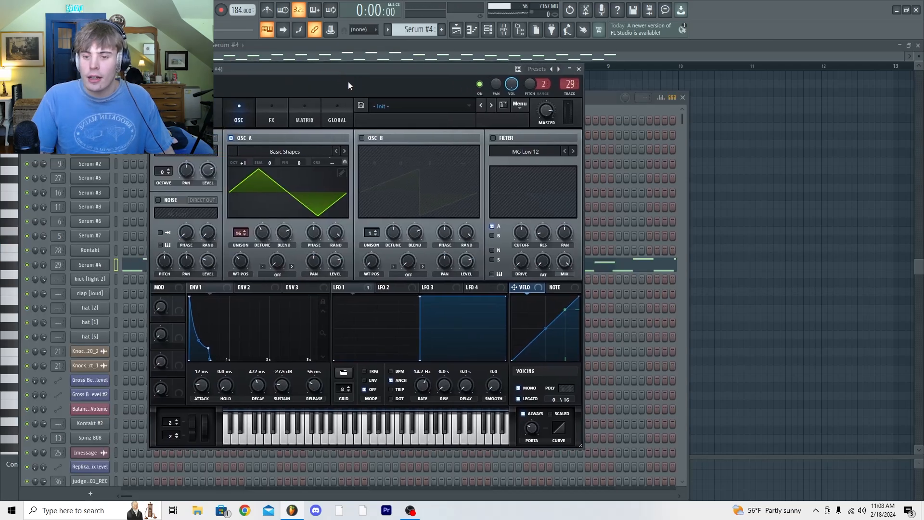
{"action": "left_click", "coordinate": [267, 111]}
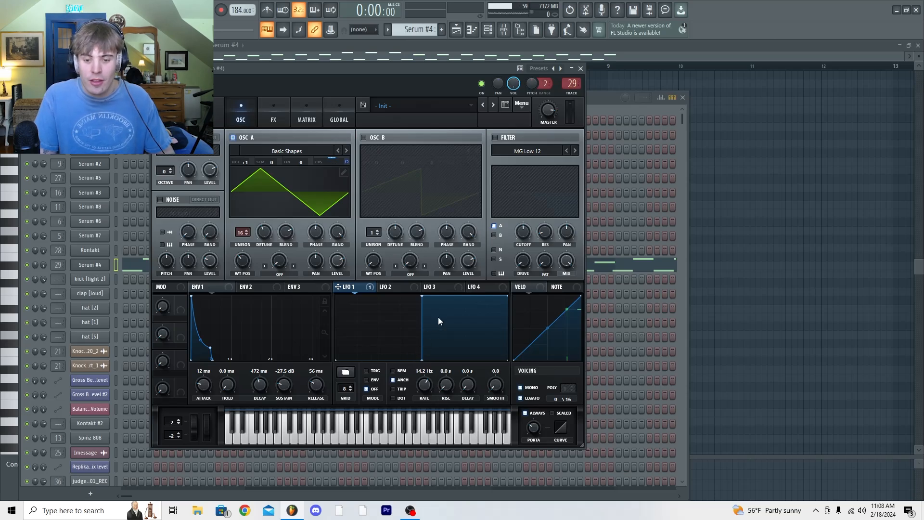
Play test notes on the Serum #4 patch while examining its oscillator, EQ and delay settings
{"action": "key", "text": "t"}
{"action": "key", "text": "n"}
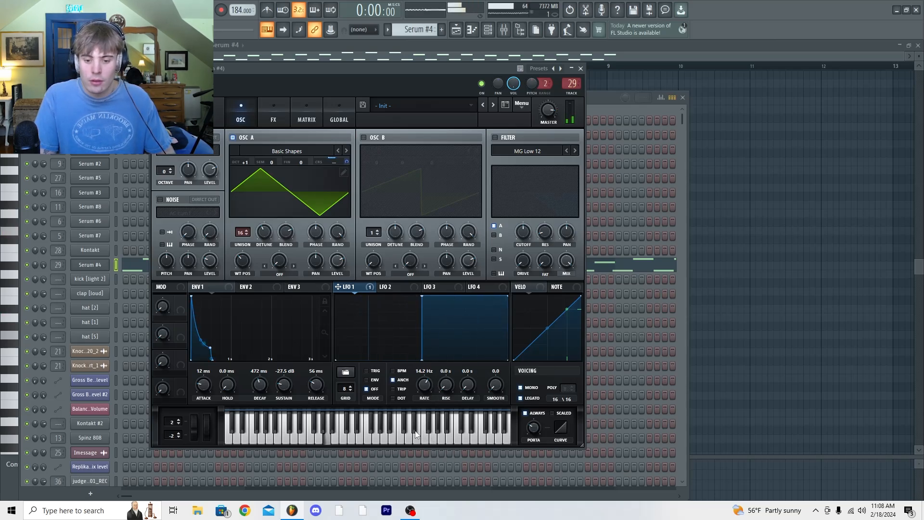
{"action": "key", "text": "t"}
{"action": "key", "text": "t"}
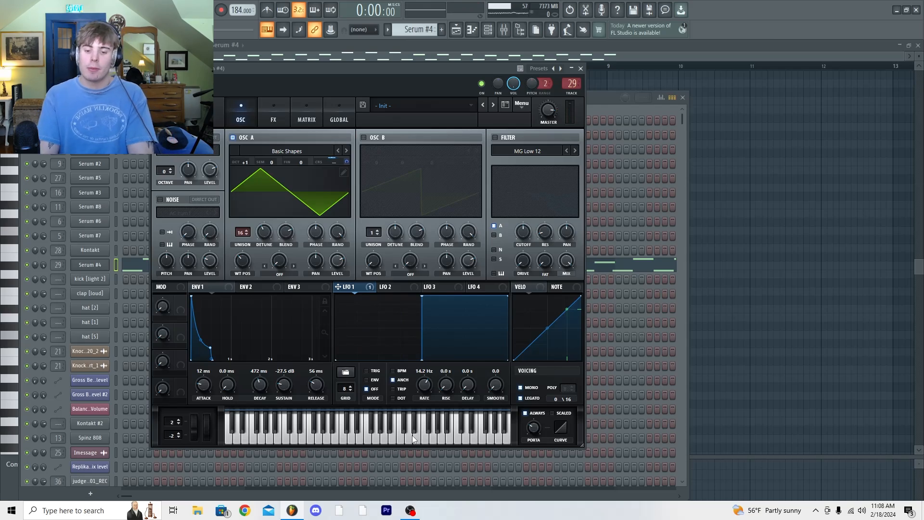
{"action": "key", "text": "t"}
{"action": "key", "text": "w"}
{"action": "key", "text": "e"}
{"action": "key", "text": "q"}
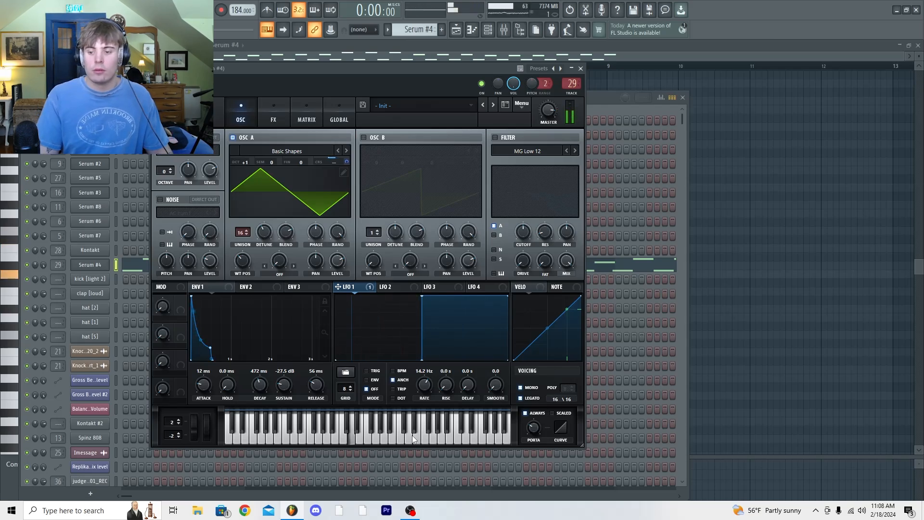
{"action": "key", "text": "e"}
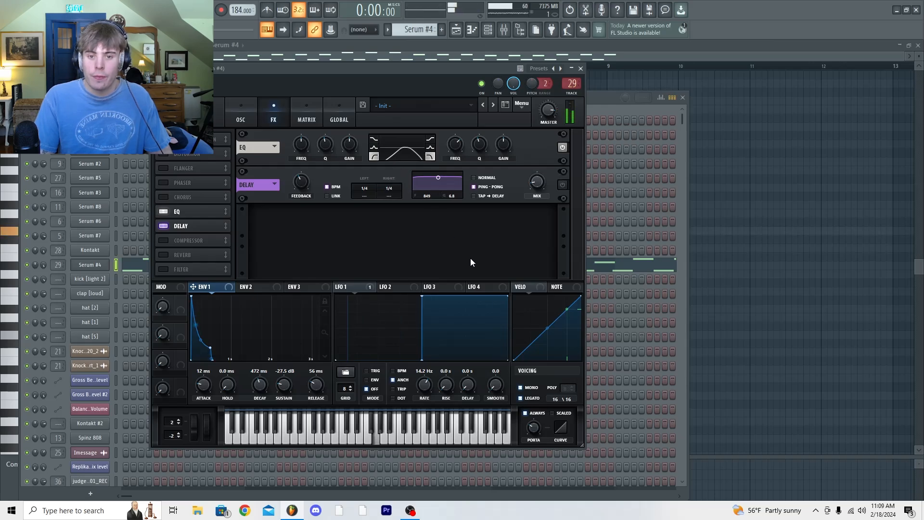
{"action": "left_click", "coordinate": [371, 441]}
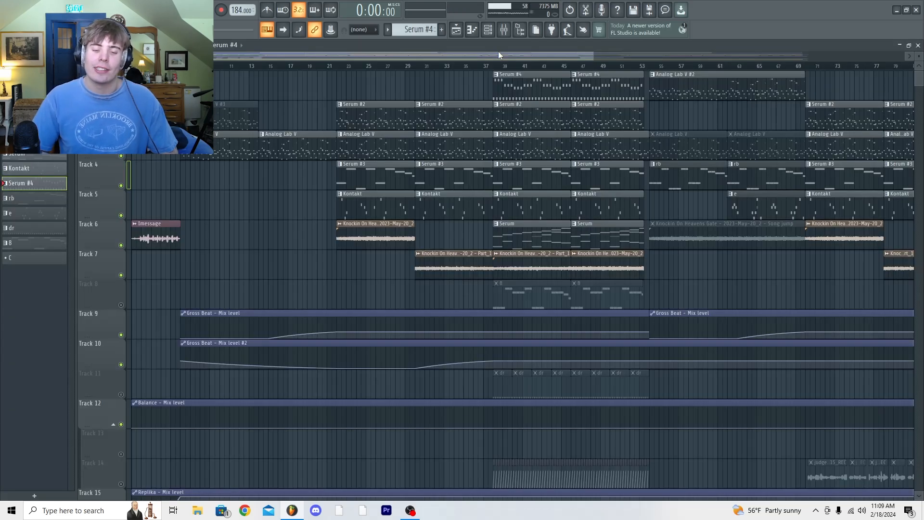
Open the Serum pattern from playlist track 6 in the piano roll and play its Serum #8 notes
{"action": "double_click", "coordinate": [494, 74]}
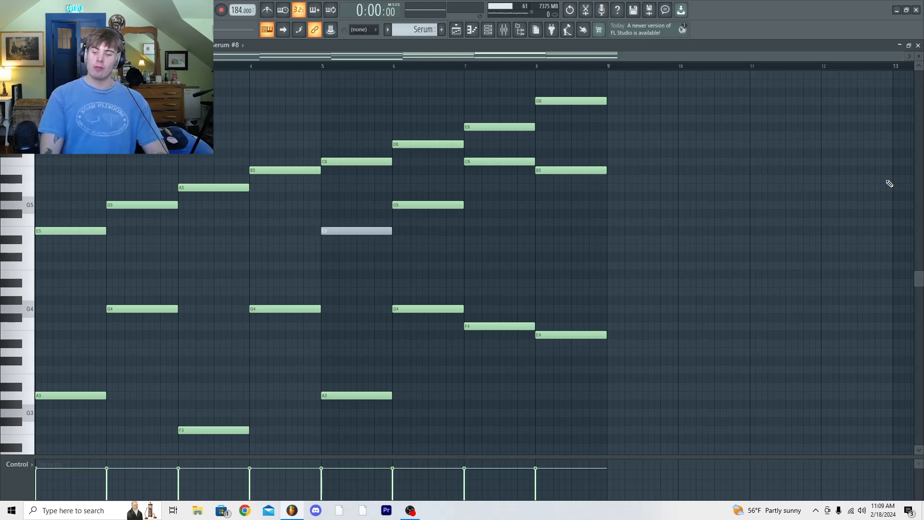
{"action": "key", "text": "space"}
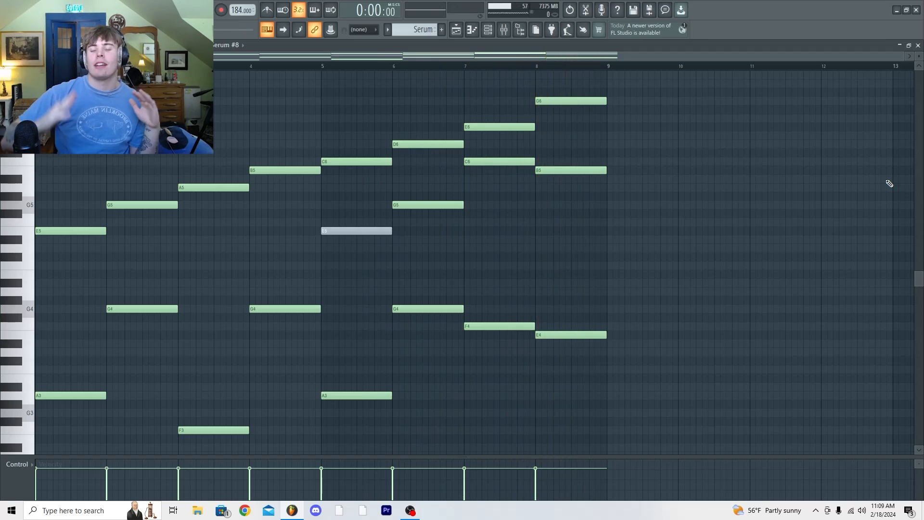
{"action": "key", "text": "space"}
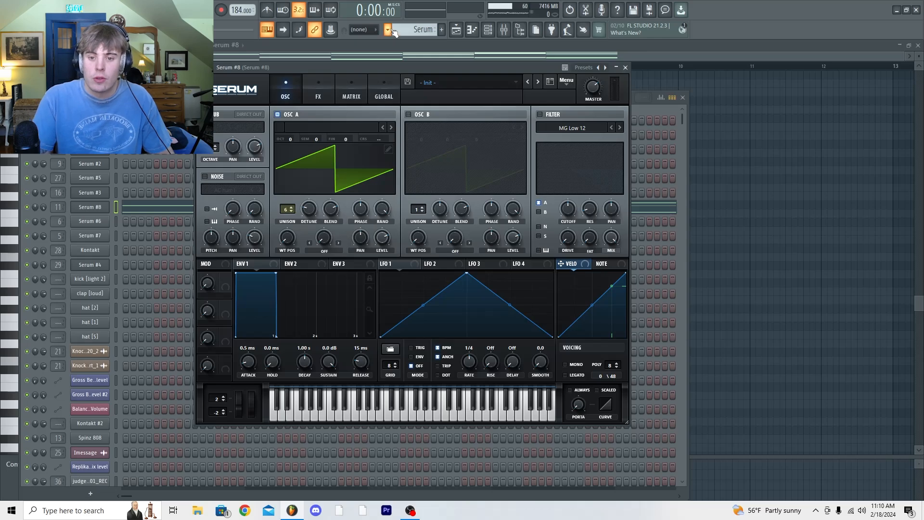
Examine Serum #8's oscillator, distortion and EQ settings, plus the Tremolator and Fruity Chorus effects on its mixer track
{"action": "left_click", "coordinate": [315, 100]}
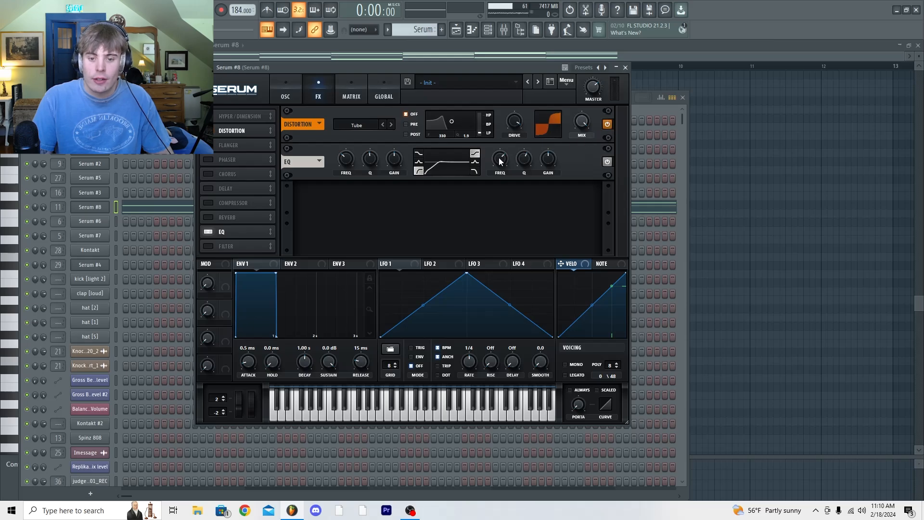
{"action": "left_click", "coordinate": [289, 100]}
{"action": "key", "text": "F9"}
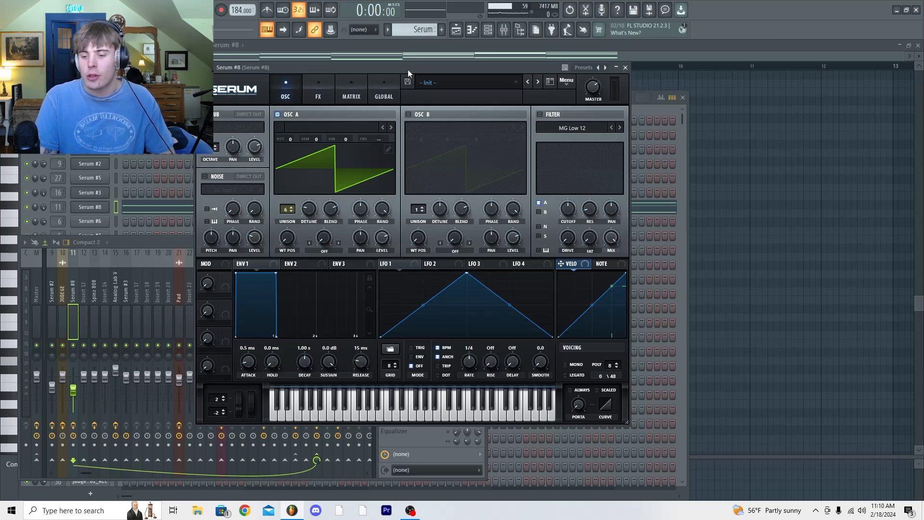
{"action": "left_click_drag", "start_coordinate": [408, 68], "coordinate": [401, 90]}
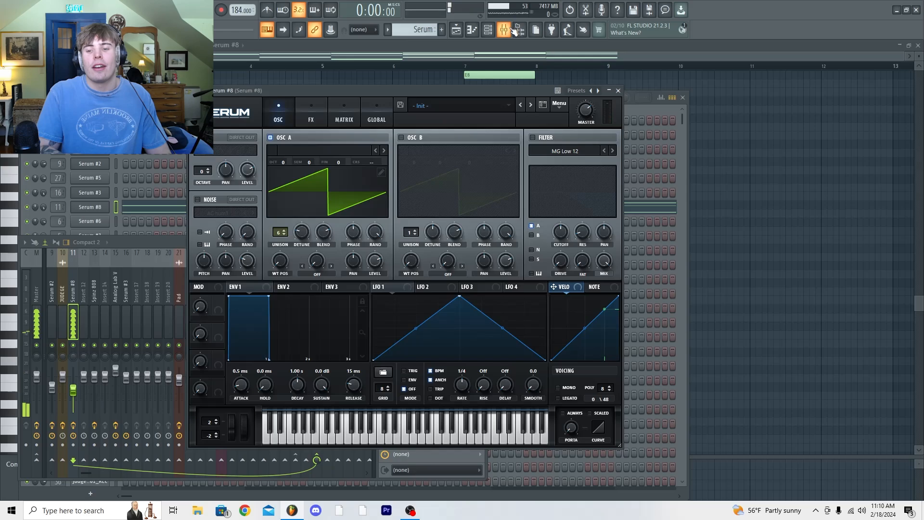
{"action": "left_click", "coordinate": [160, 244]}
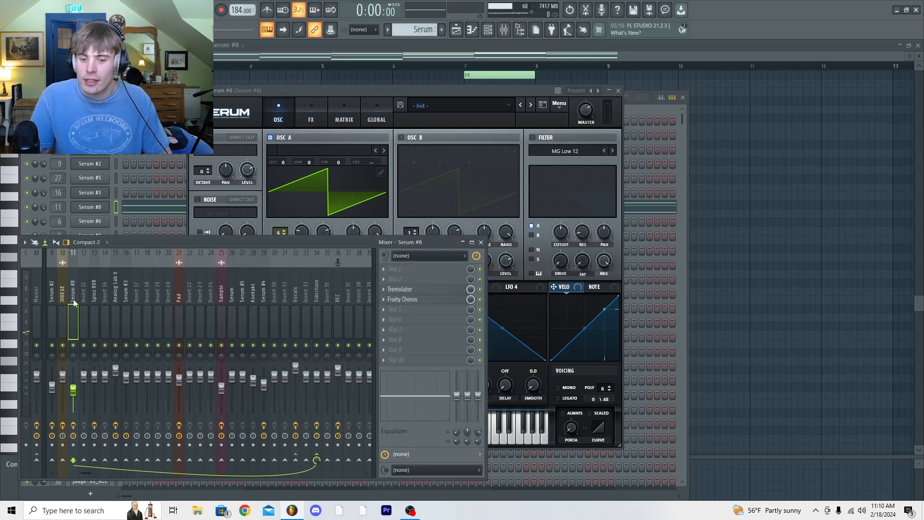
{"action": "left_click", "coordinate": [400, 290]}
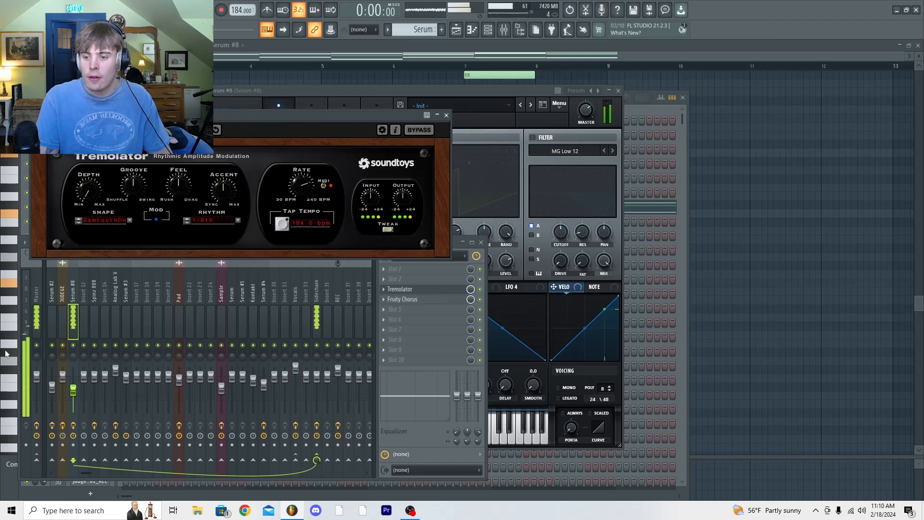
{"action": "left_click", "coordinate": [430, 298]}
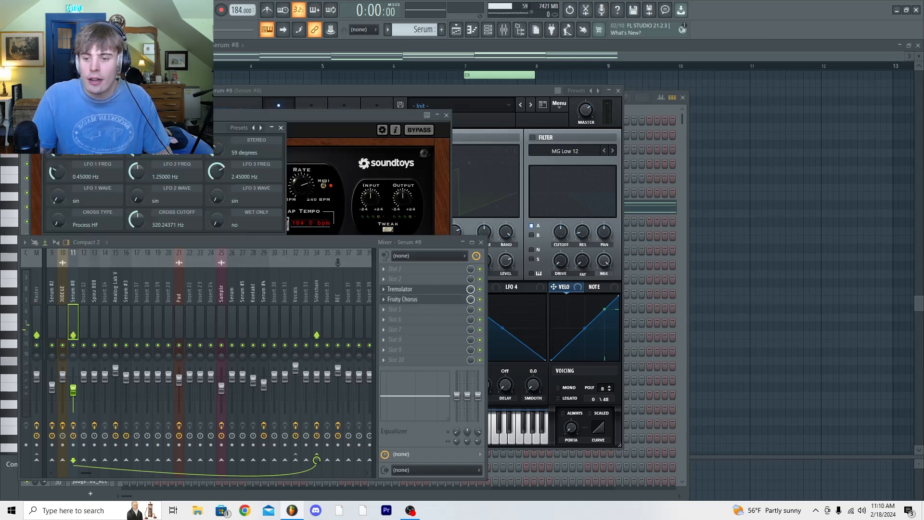
{"action": "left_click_drag", "start_coordinate": [193, 124], "coordinate": [327, 148]}
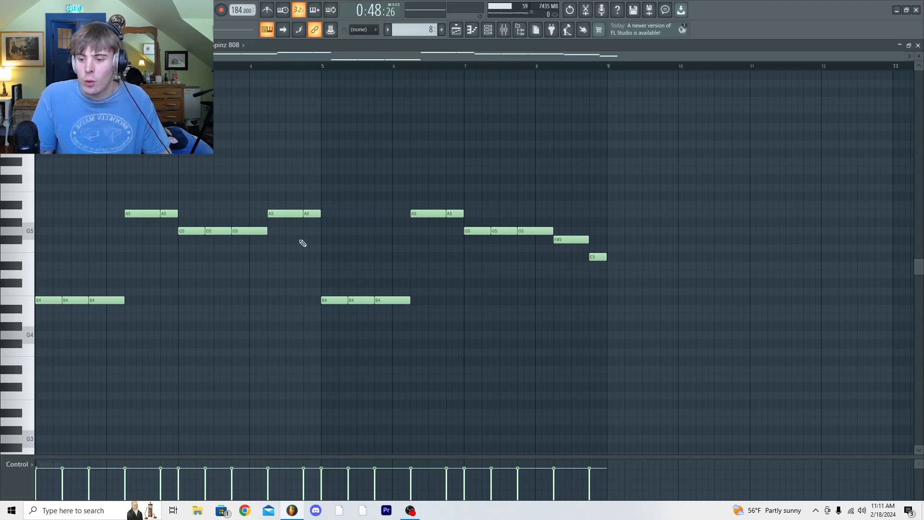
Open the Spinz 808 pattern in the piano roll and play it through
{"action": "scroll", "coordinate": [323, 225], "scroll_direction": "down", "scroll_amount": 1}
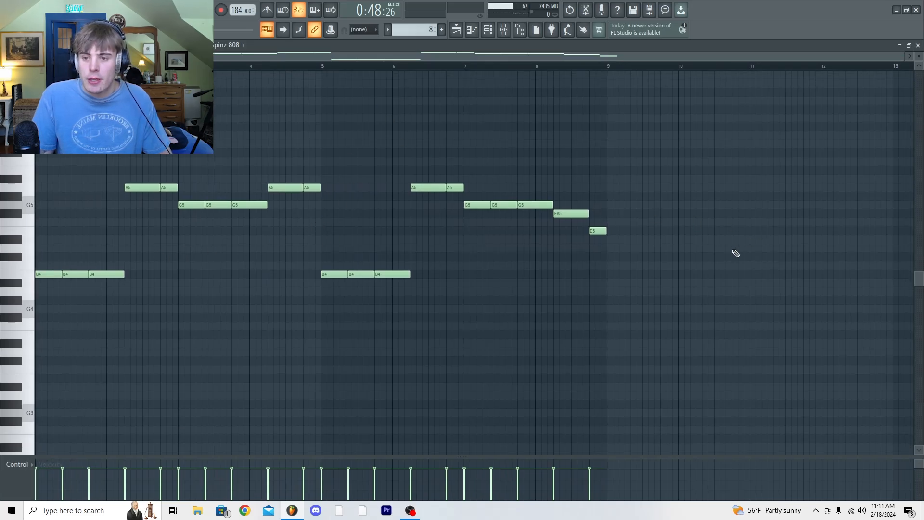
{"action": "key", "text": "space"}
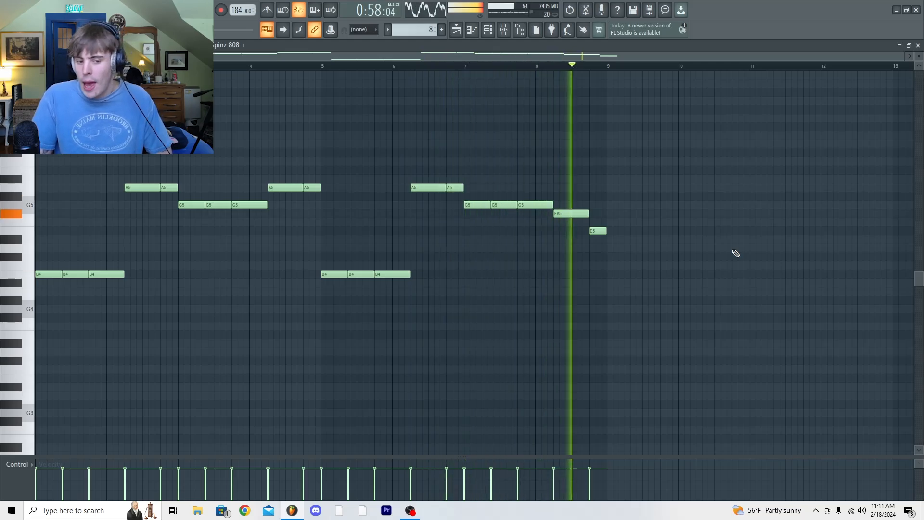
{"action": "key", "text": "space"}
Open the Spinz 808 channel's sampler settings to examine its waveform and precomputed effects
{"action": "key", "text": "F6"}
{"action": "left_click", "coordinate": [90, 438]}
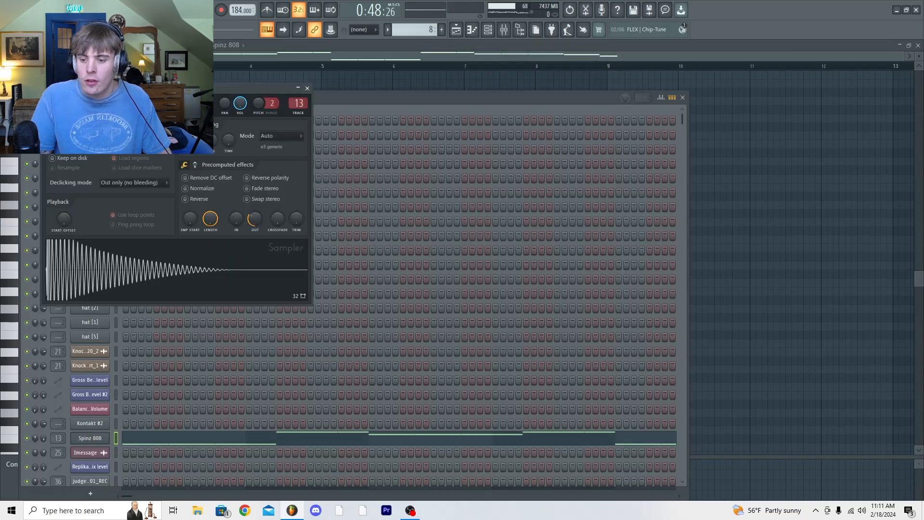
{"action": "left_click_drag", "start_coordinate": [182, 86], "coordinate": [310, 90]}
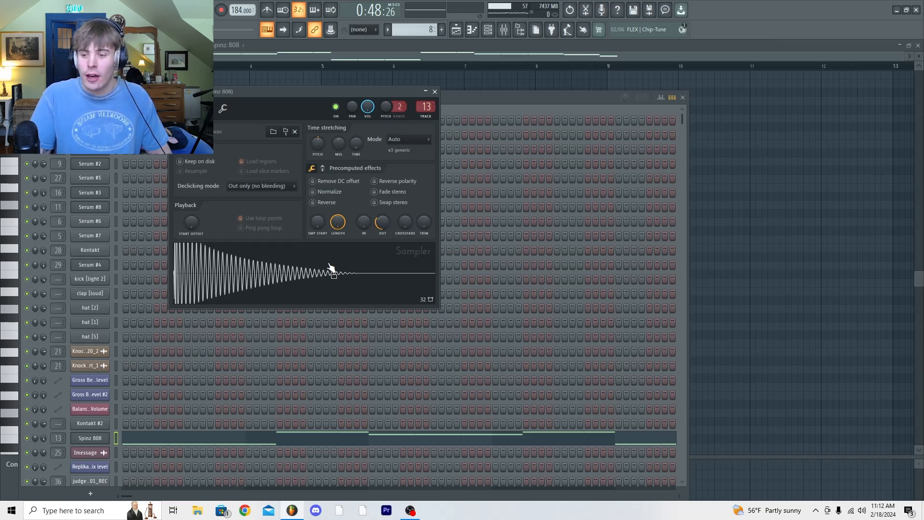
{"action": "left_click_drag", "start_coordinate": [305, 163], "coordinate": [339, 163]}
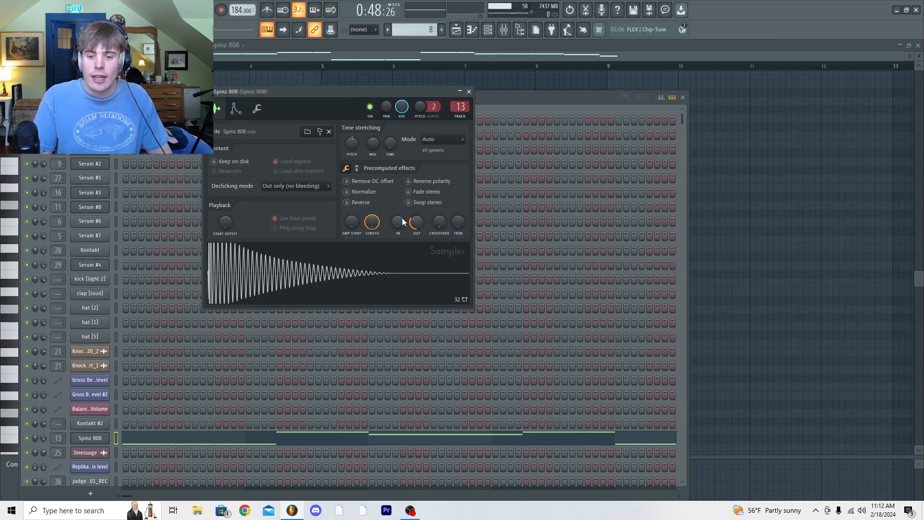
{"action": "left_click", "coordinate": [357, 168]}
{"action": "left_click", "coordinate": [346, 168]}
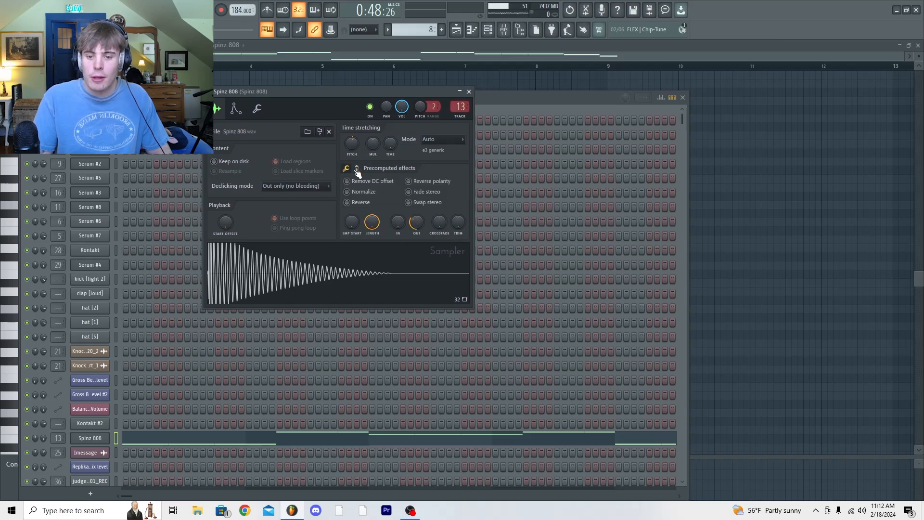
{"action": "left_click", "coordinate": [504, 31]}
Play the playlist section holding the Analog Lab V #2 pattern, jumping ahead to the start of the second rb clip
{"action": "left_click_drag", "start_coordinate": [486, 57], "coordinate": [518, 57]}
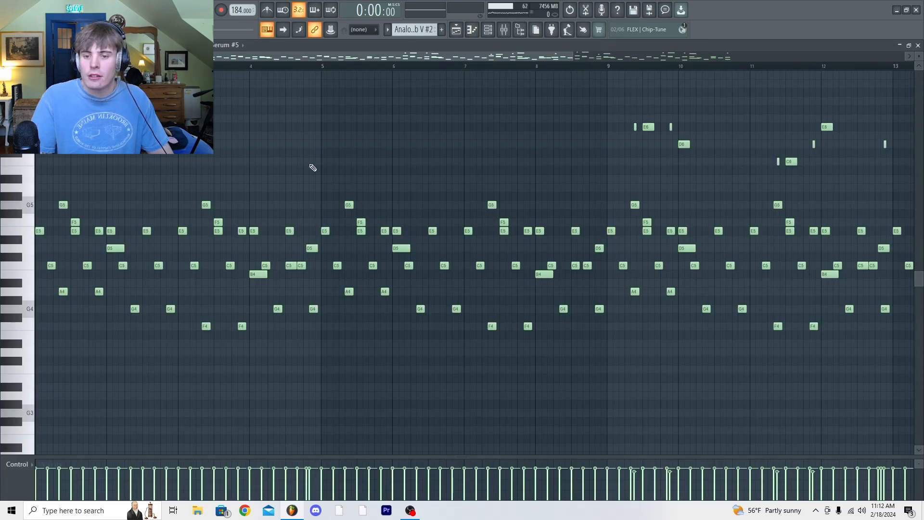
{"action": "left_click_drag", "start_coordinate": [572, 56], "coordinate": [905, 60]}
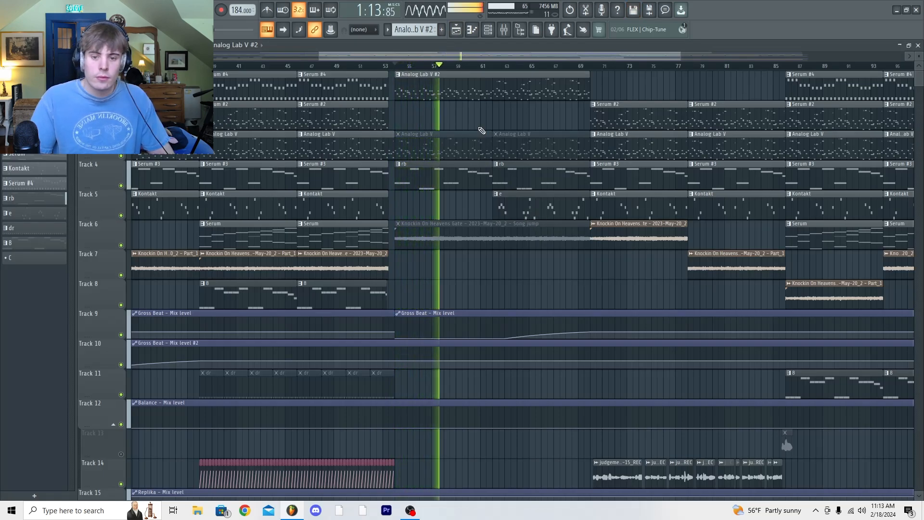
{"action": "left_click", "coordinate": [495, 67]}
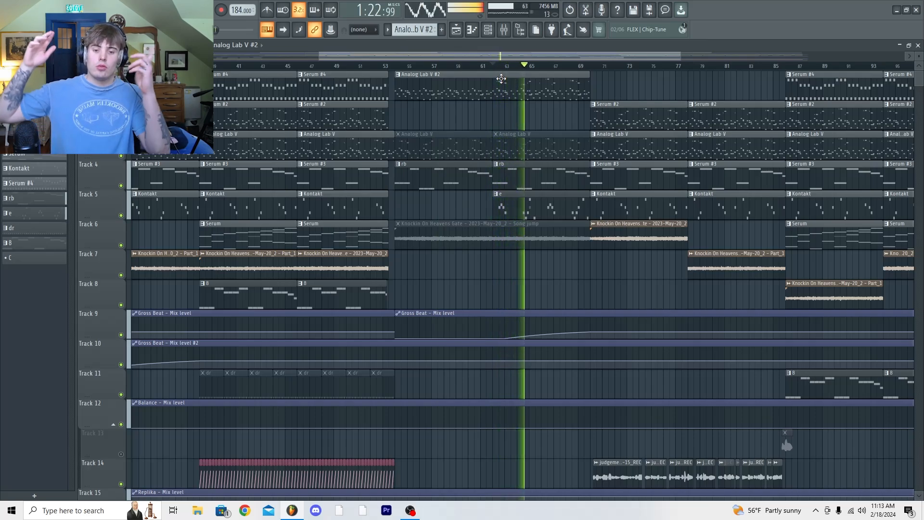
{"action": "key", "text": "space"}
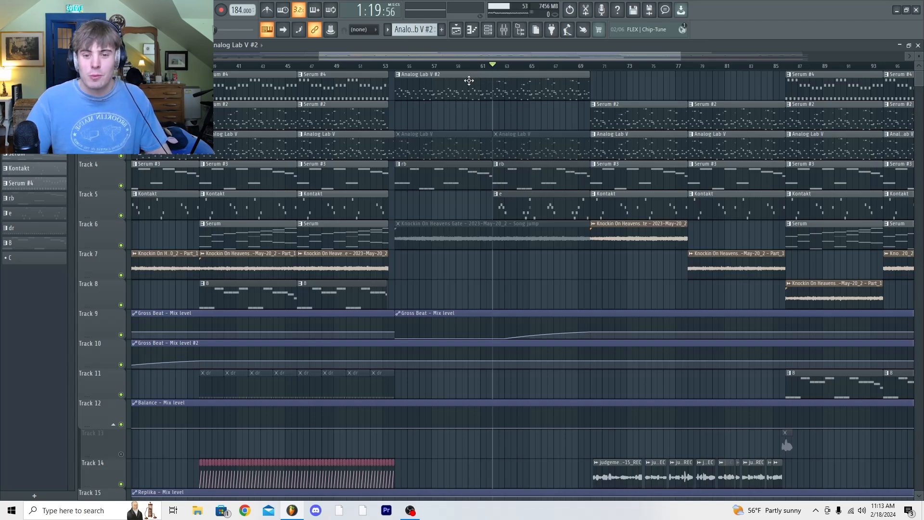
Open the Analog Lab V #2 pattern in the piano roll and play its Serum #5 notes
{"action": "double_click", "coordinate": [468, 80]}
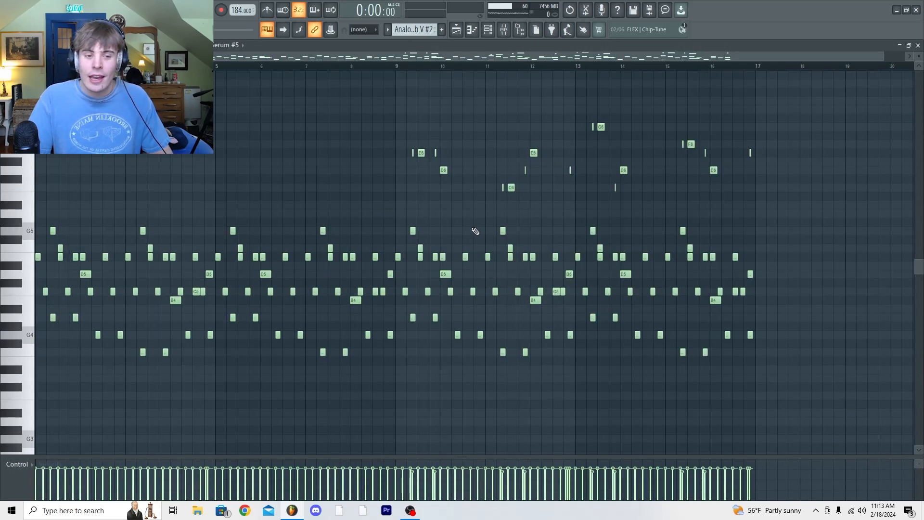
{"action": "left_click_drag", "start_coordinate": [882, 57], "coordinate": [696, 57]}
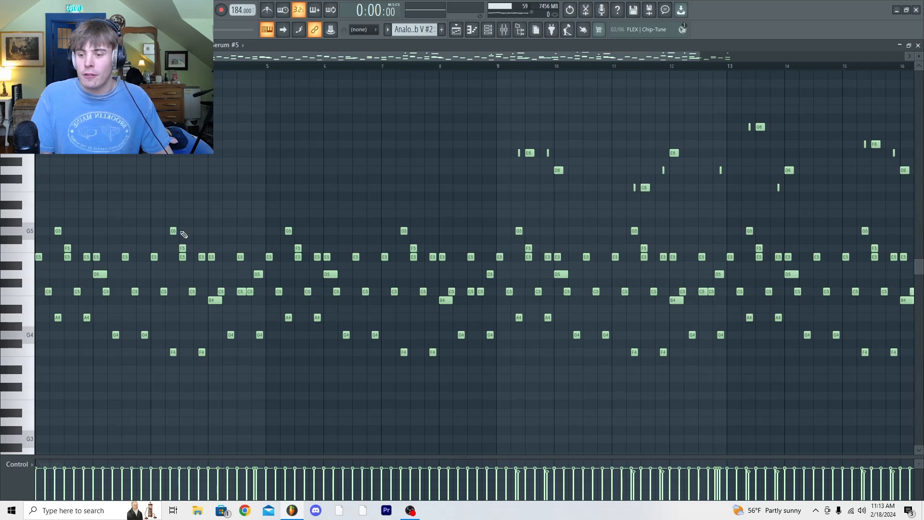
{"action": "key", "text": "space"}
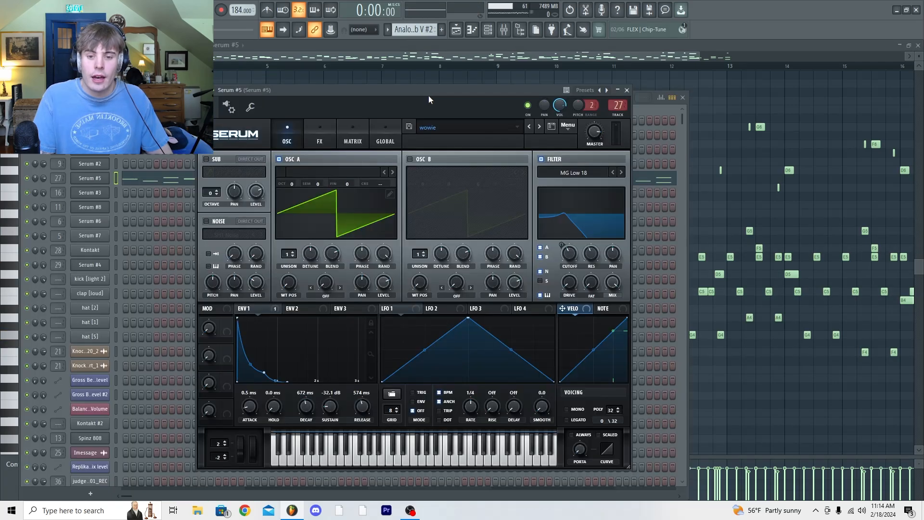
Examine the Serum #5 channel's wowie preset, including its effects, and play test notes on it
{"action": "left_click_drag", "start_coordinate": [429, 96], "coordinate": [380, 96]}
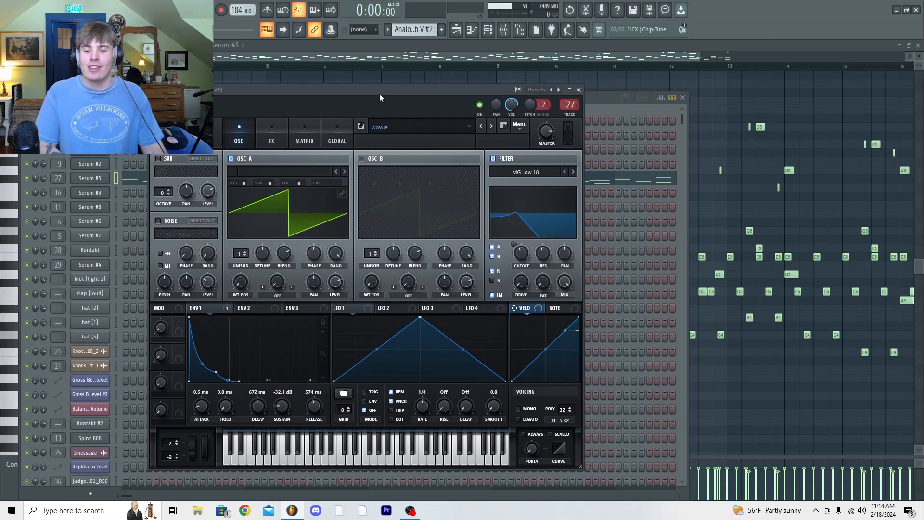
{"action": "left_click", "coordinate": [276, 129]}
{"action": "left_click", "coordinate": [249, 131]}
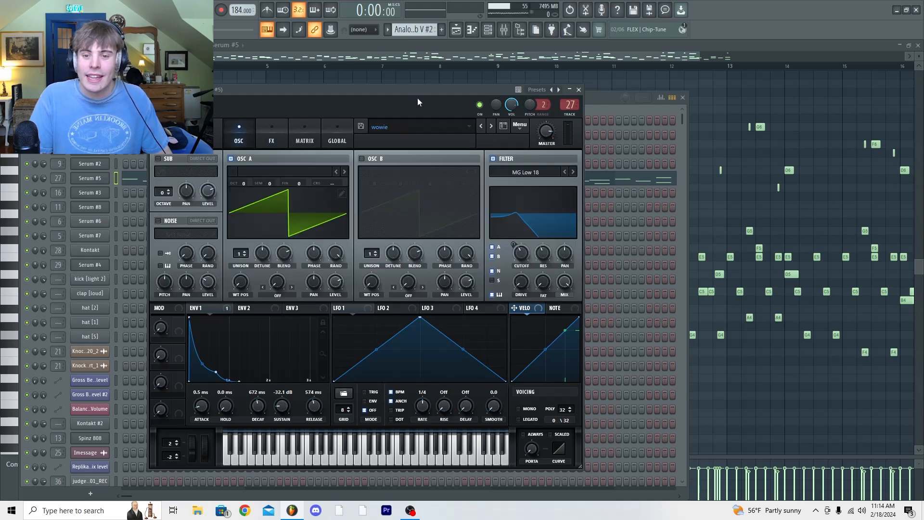
{"action": "left_click_drag", "start_coordinate": [413, 90], "coordinate": [434, 86]}
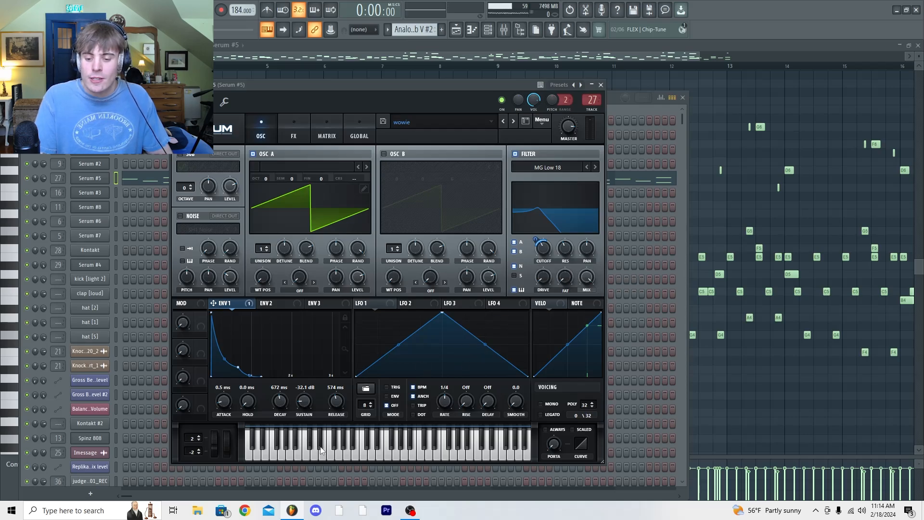
{"action": "left_click", "coordinate": [306, 457]}
{"action": "left_click", "coordinate": [370, 457]}
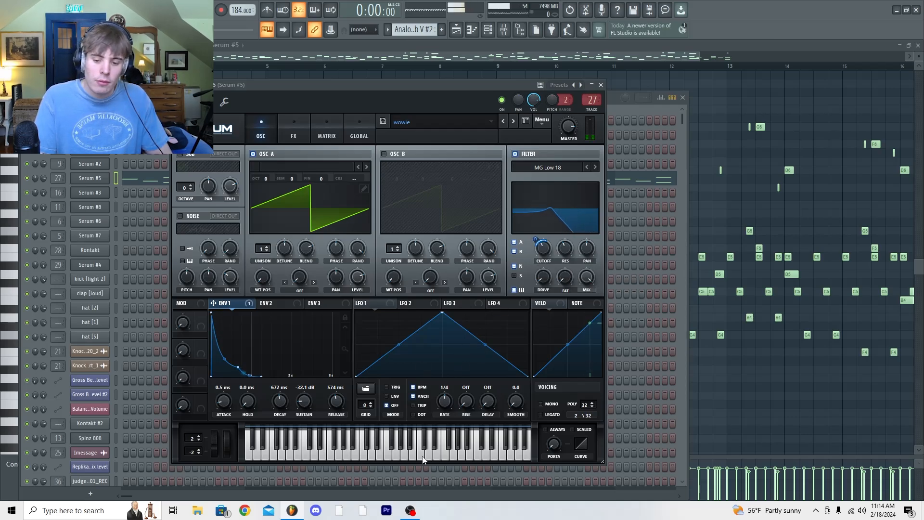
Play a few more test notes on the Serum #5 keyboard to hear the wowie preset
{"action": "left_click", "coordinate": [424, 457]}
{"action": "left_click", "coordinate": [467, 457]}
{"action": "left_click", "coordinate": [393, 459]}
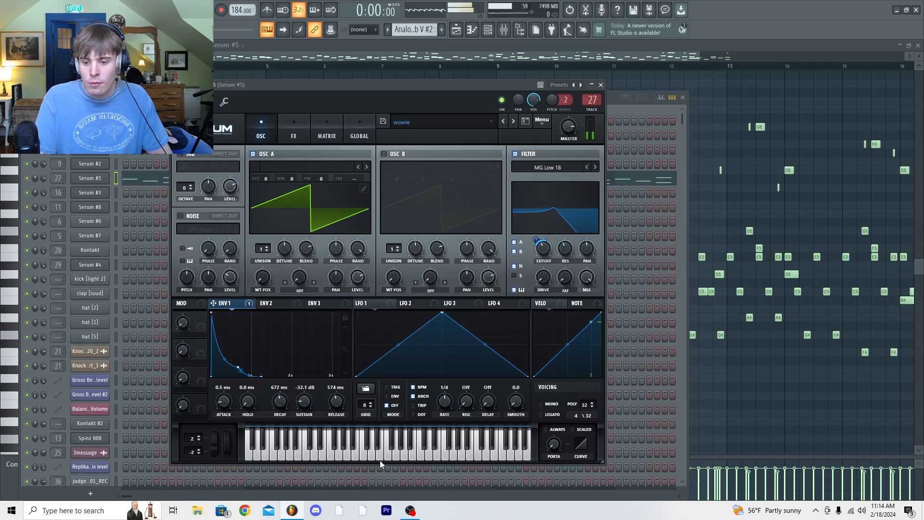
{"action": "left_click", "coordinate": [351, 450]}
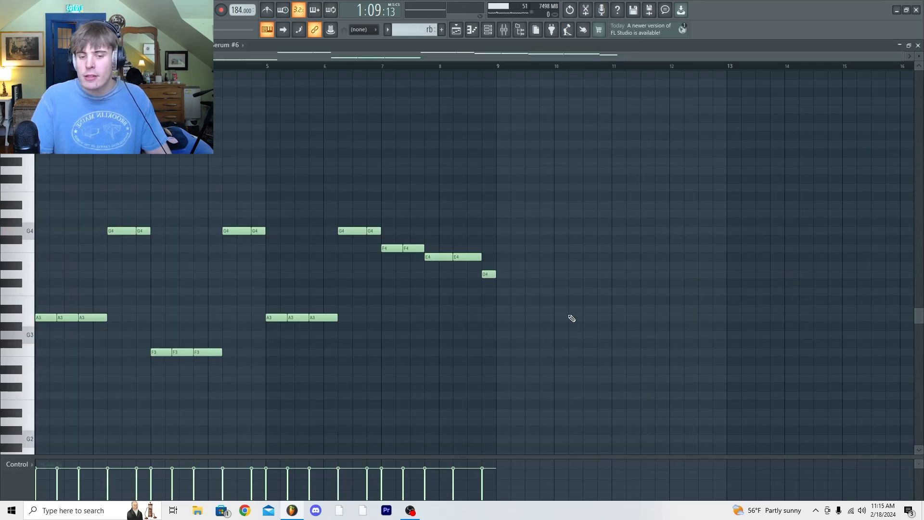
Play the rb pattern's Serum #6 notes in the piano roll, and audition the channel's Serum patch with test notes
{"action": "scroll", "coordinate": [580, 296], "scroll_direction": "down", "scroll_amount": 2}
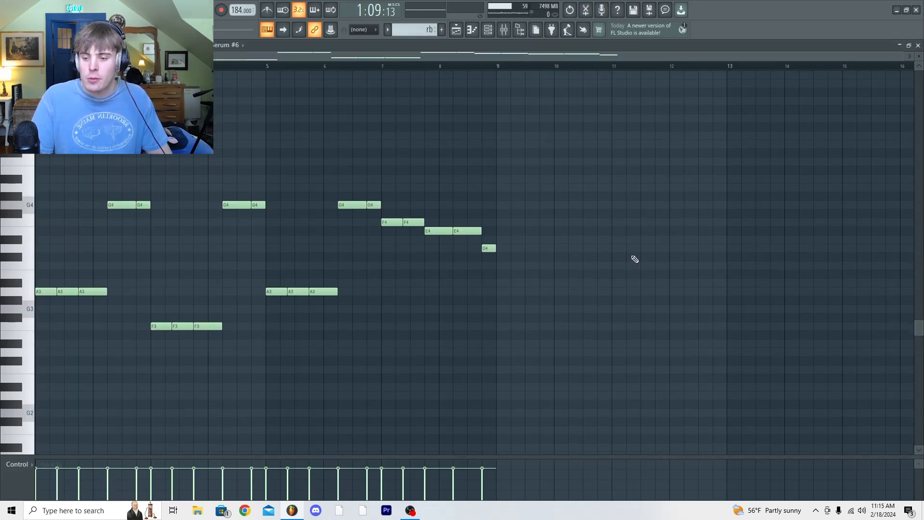
{"action": "key", "text": "space"}
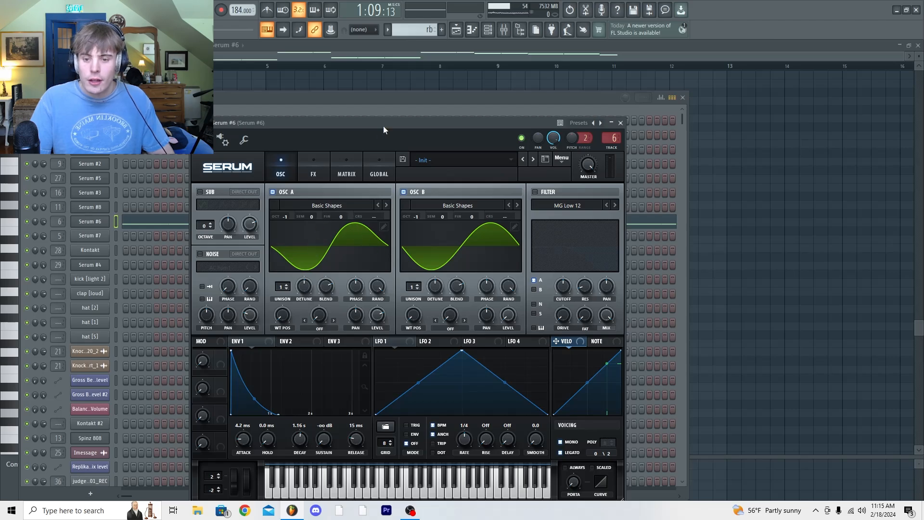
{"action": "key", "text": "y"}
{"action": "key", "text": "n"}
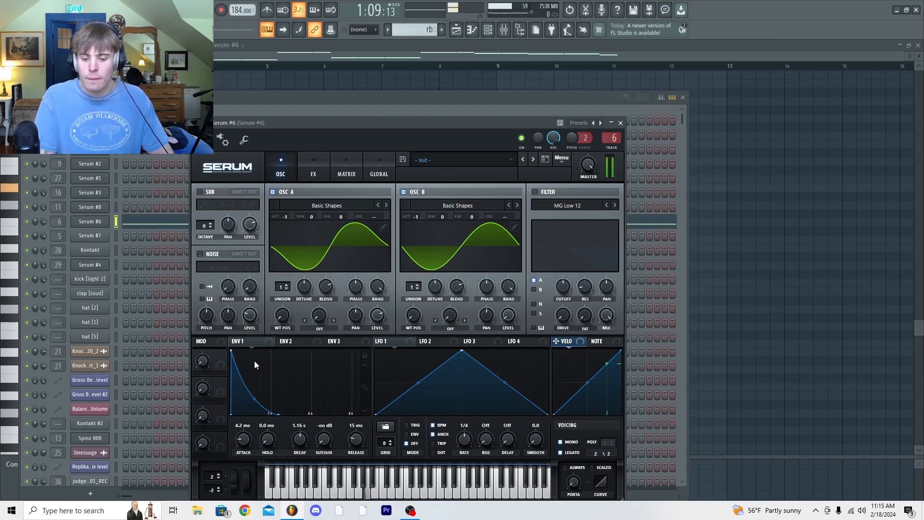
{"action": "key", "text": "n"}
{"action": "key", "text": "x"}
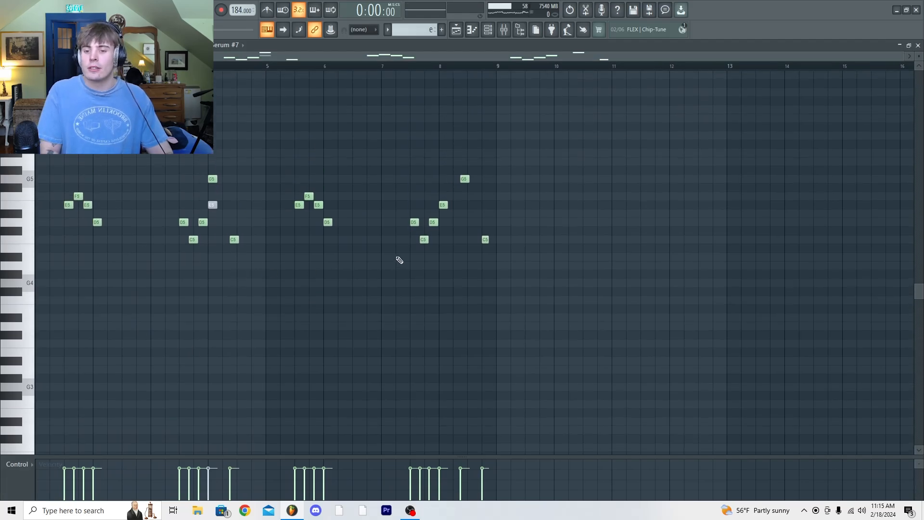
Play the e pattern's Serum #7 notes, and audition the channel's Serum patch with test notes across its keyboard
{"action": "key", "text": "space"}
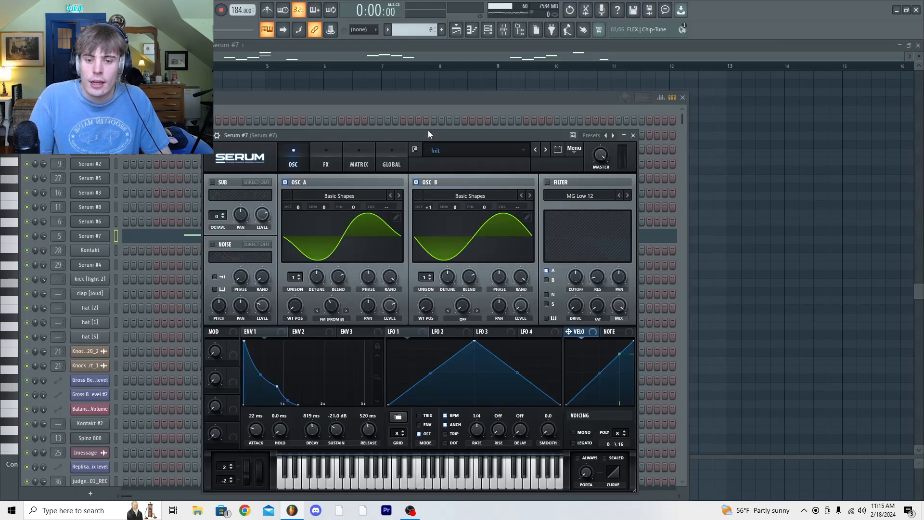
{"action": "left_click_drag", "start_coordinate": [428, 131], "coordinate": [422, 73]}
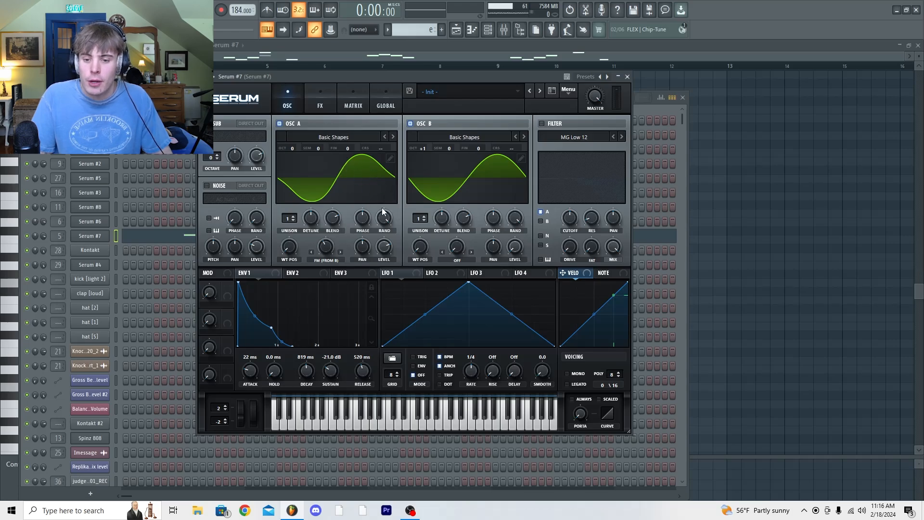
{"action": "left_click", "coordinate": [474, 429]}
{"action": "left_click", "coordinate": [457, 429]}
{"action": "left_click", "coordinate": [406, 424]}
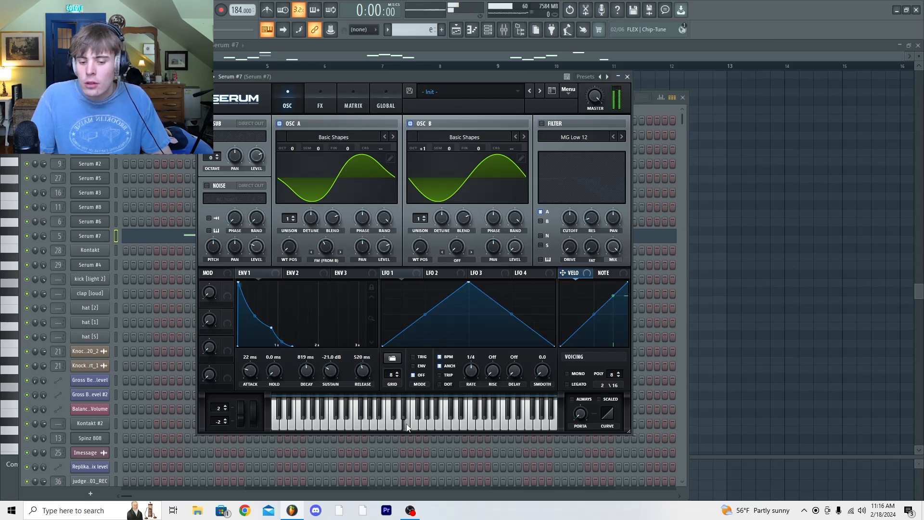
{"action": "left_click", "coordinate": [441, 425]}
{"action": "left_click", "coordinate": [513, 421]}
{"action": "left_click", "coordinate": [395, 426]}
{"action": "left_click", "coordinate": [447, 424]}
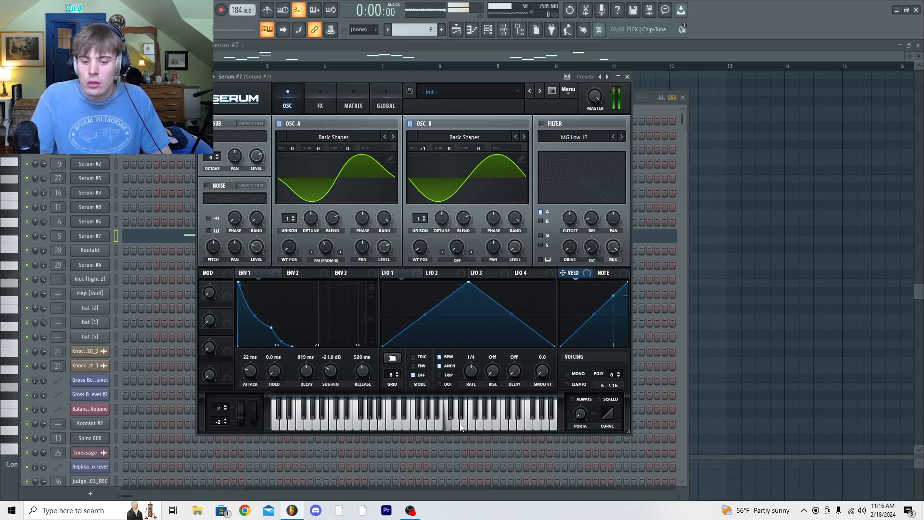
{"action": "left_click", "coordinate": [480, 424]}
{"action": "left_click", "coordinate": [429, 422]}
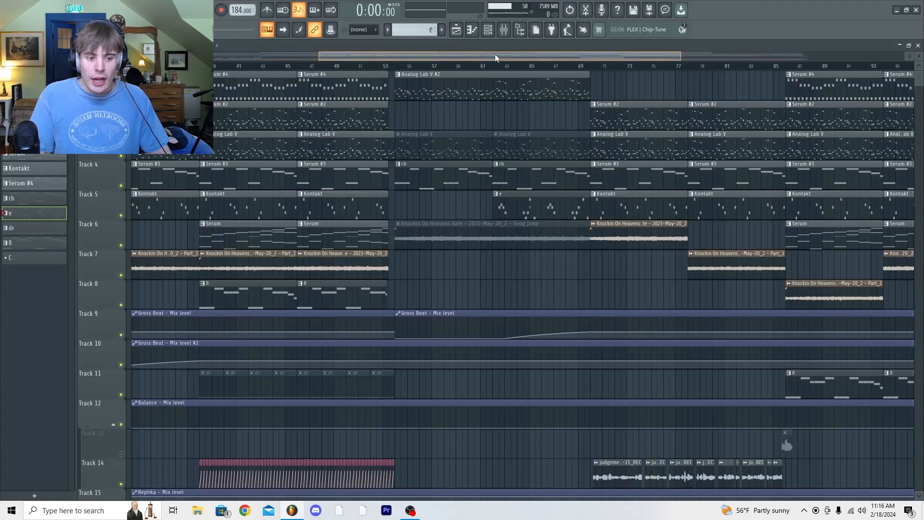
Play the playlist from the start of the first Serum #4 clip while looking over the vocal and automation tracks
{"action": "left_click_drag", "start_coordinate": [495, 54], "coordinate": [250, 63]}
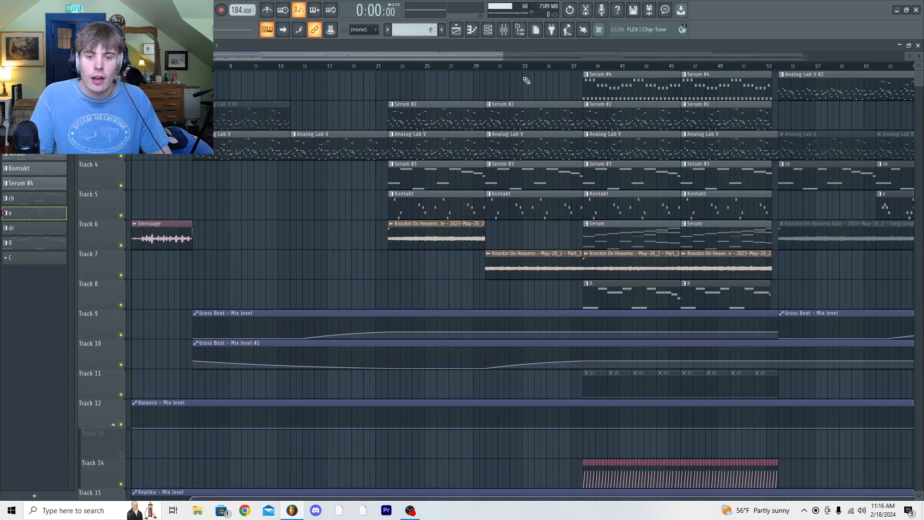
{"action": "left_click", "coordinate": [585, 68]}
{"action": "scroll", "coordinate": [549, 308], "scroll_direction": "down", "scroll_amount": 6}
{"action": "key", "text": "space"}
{"action": "left_click_drag", "start_coordinate": [483, 54], "coordinate": [561, 55]}
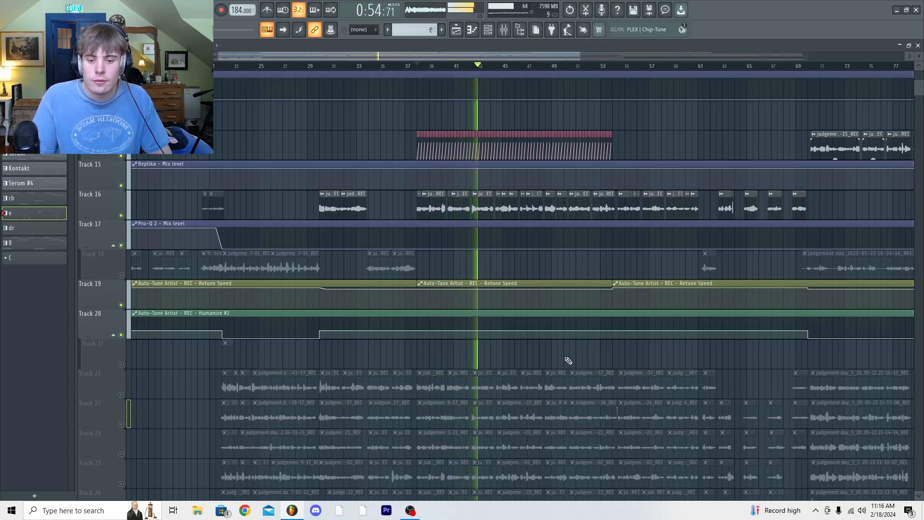
{"action": "scroll", "coordinate": [564, 354], "scroll_direction": "up", "scroll_amount": 1}
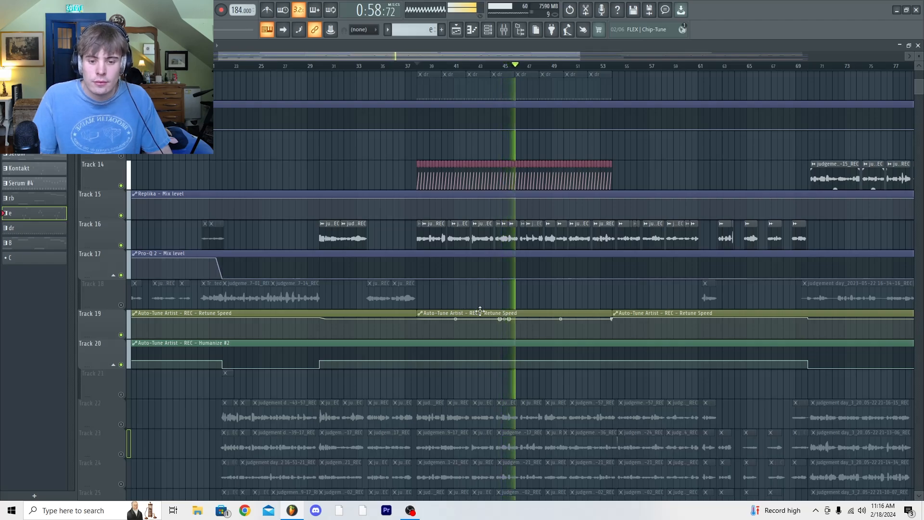
{"action": "key", "text": "space"}
Bring up the mixer to look over its insert tracks and close it again
{"action": "key", "text": "F9"}
{"action": "left_click_drag", "start_coordinate": [316, 243], "coordinate": [458, 221]}
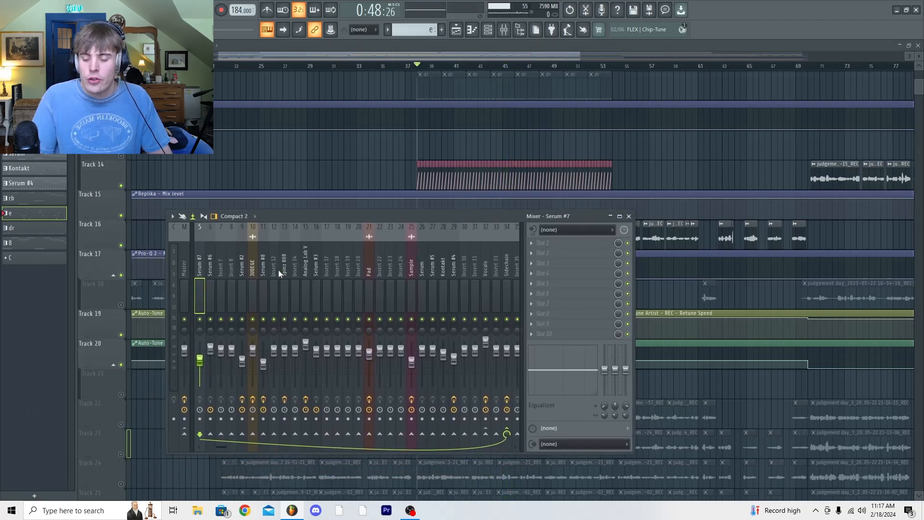
{"action": "scroll", "coordinate": [254, 276], "scroll_direction": "up", "scroll_amount": 1}
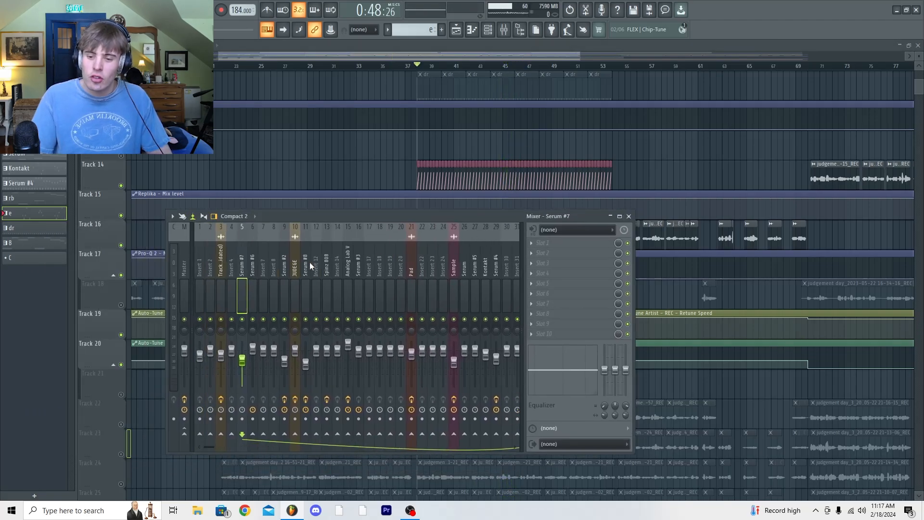
{"action": "scroll", "coordinate": [434, 272], "scroll_direction": "up", "scroll_amount": 3}
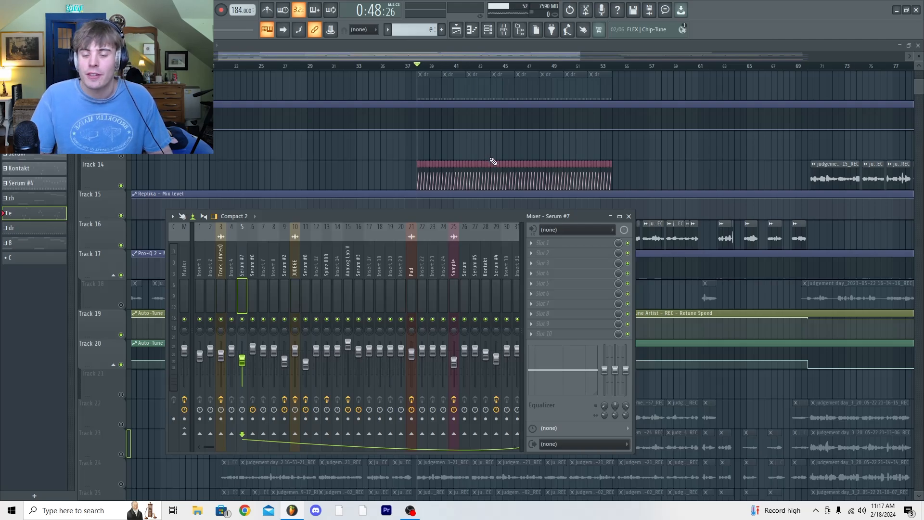
{"action": "left_click_drag", "start_coordinate": [452, 218], "coordinate": [600, 131]}
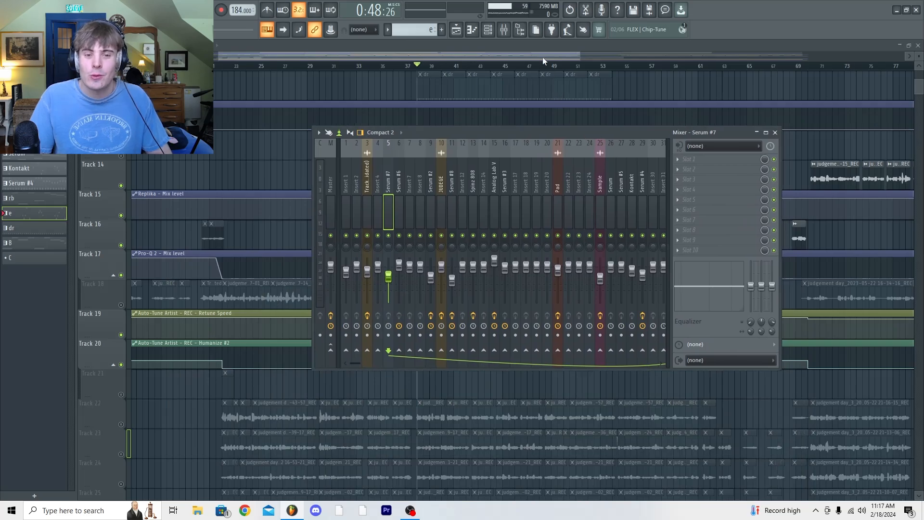
{"action": "key", "text": "F9"}
Unmute vocal Tracks 22 to 26 and Track 28 one after another while the section plays
{"action": "scroll", "coordinate": [547, 288], "scroll_direction": "down", "scroll_amount": 9}
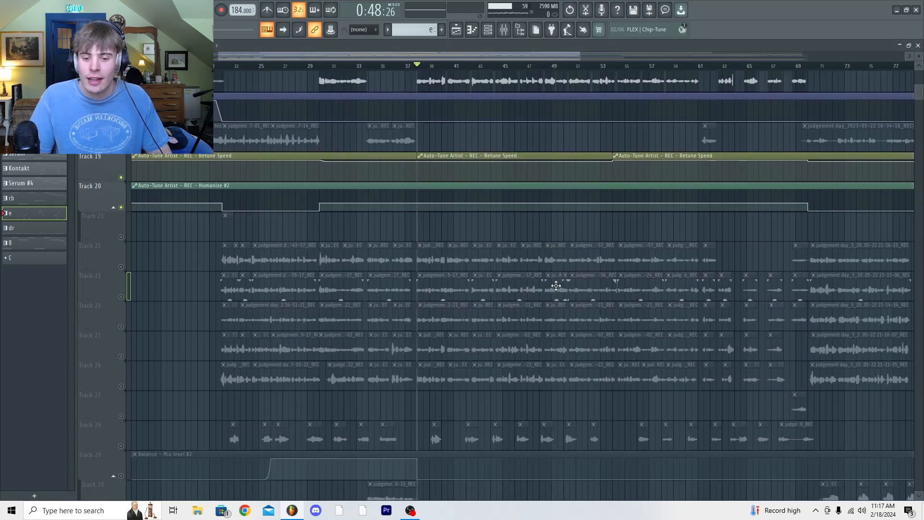
{"action": "scroll", "coordinate": [550, 285], "scroll_direction": "up", "scroll_amount": 6}
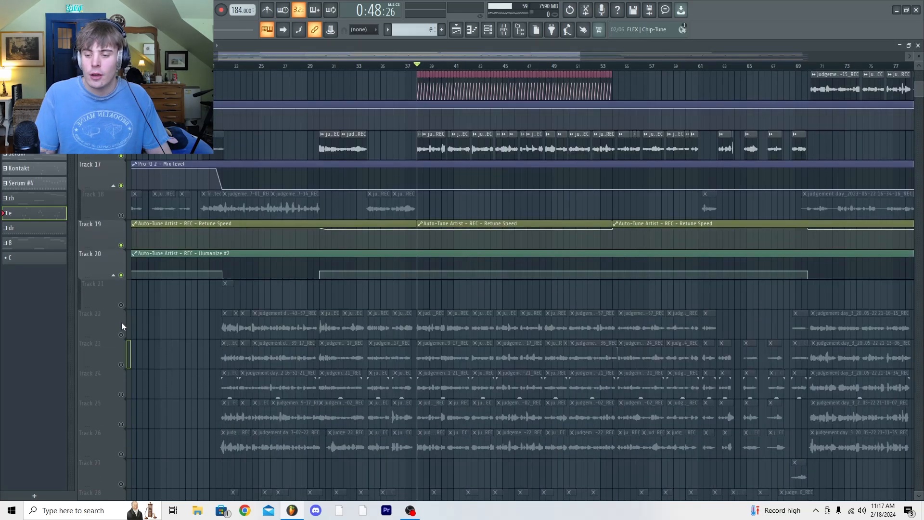
{"action": "left_click", "coordinate": [121, 335]}
{"action": "key", "text": "space"}
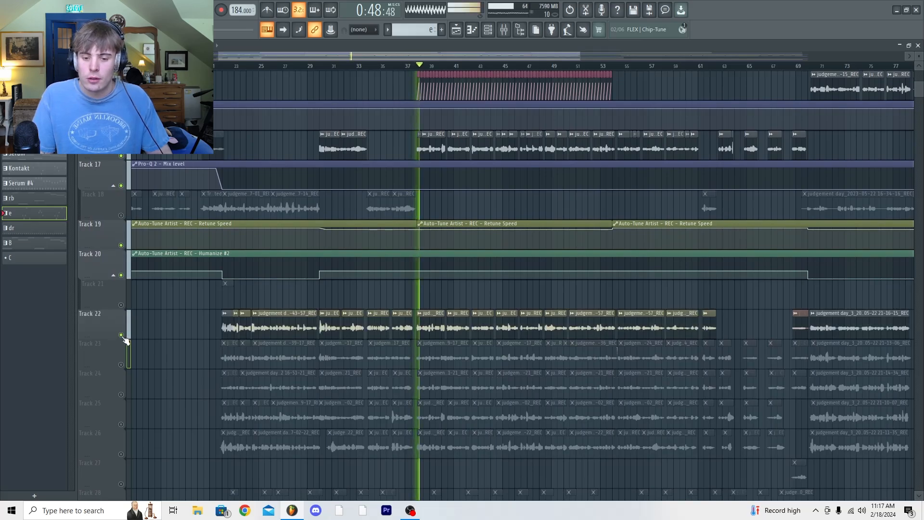
{"action": "left_click", "coordinate": [120, 364]}
{"action": "left_click", "coordinate": [121, 394]}
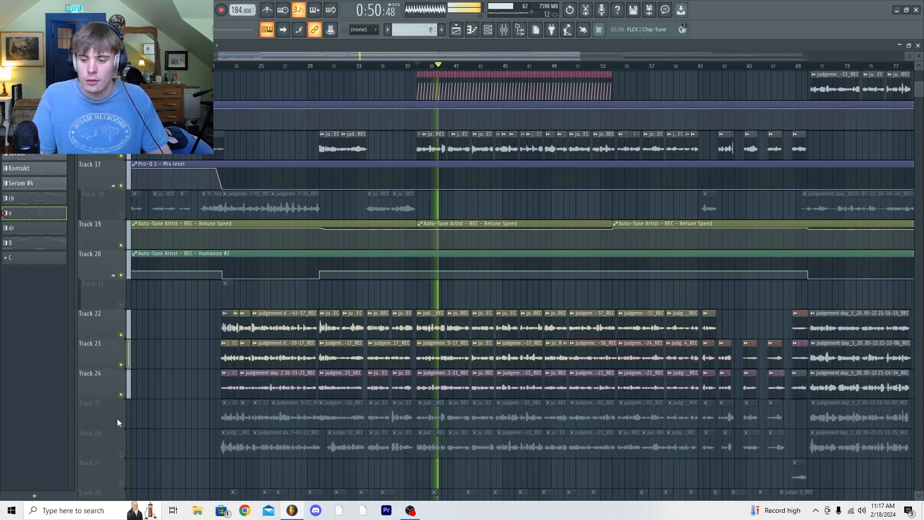
{"action": "left_click", "coordinate": [121, 424]}
{"action": "left_click", "coordinate": [121, 453]}
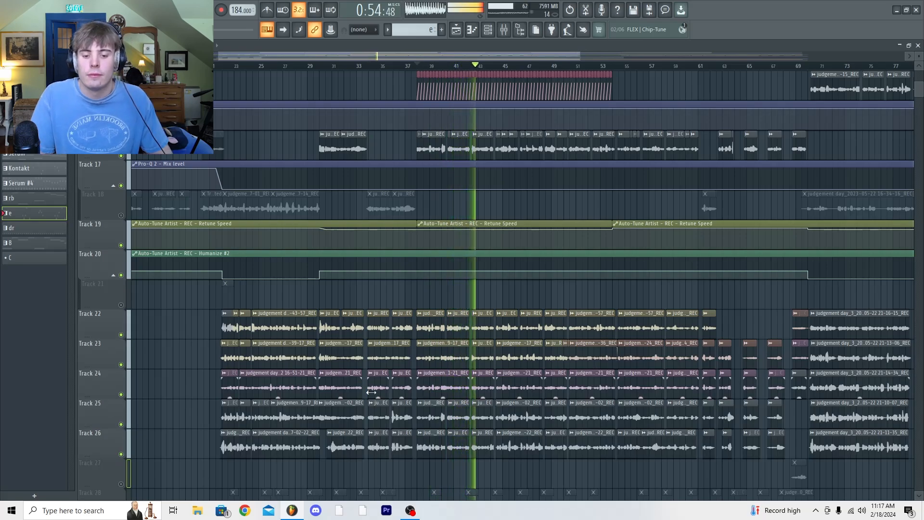
{"action": "scroll", "coordinate": [337, 385], "scroll_direction": "down", "scroll_amount": 2}
{"action": "left_click", "coordinate": [121, 453]}
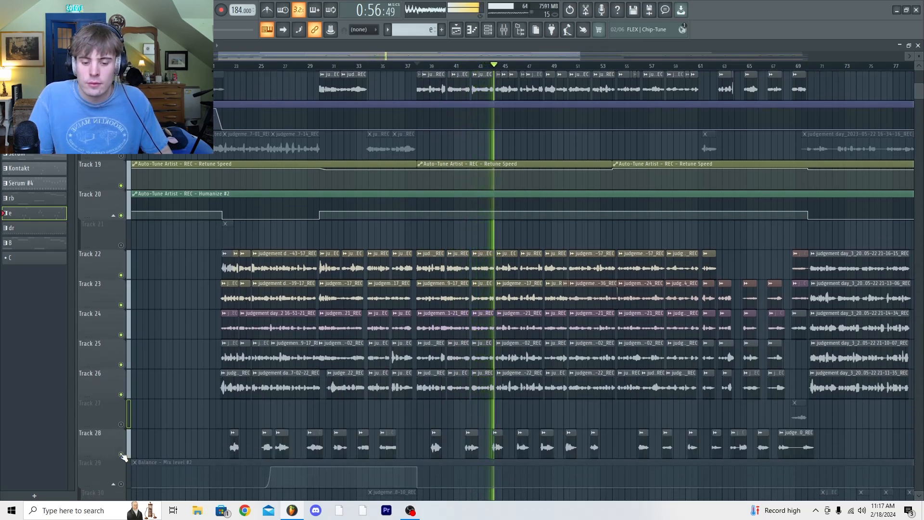
{"action": "scroll", "coordinate": [568, 380], "scroll_direction": "down", "scroll_amount": 2}
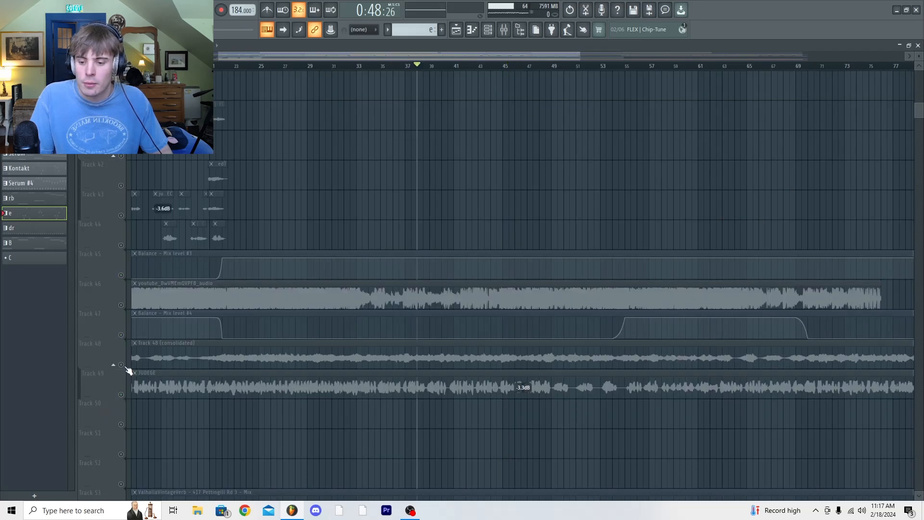
{"action": "left_click", "coordinate": [123, 366]}
Play the consolidated audio clip on Track 48 with all other playlist tracks muted
{"action": "scroll", "coordinate": [486, 368], "scroll_direction": "up", "scroll_amount": 1}
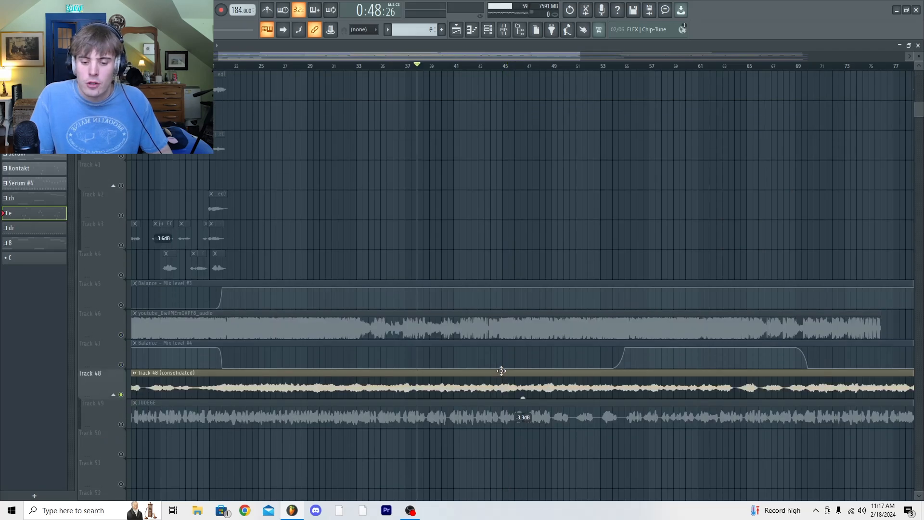
{"action": "key", "text": "space"}
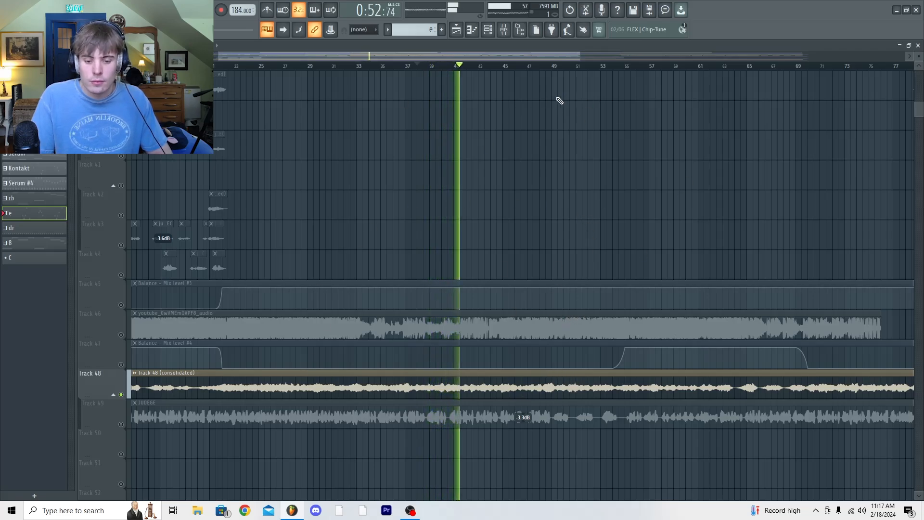
{"action": "key", "text": "space"}
Solo vocal Track 26, unmute Tracks 22 to 25 with it, and enable the vocal clips on Track 16
{"action": "scroll", "coordinate": [531, 429], "scroll_direction": "up", "scroll_amount": 12}
{"action": "scroll", "coordinate": [531, 429], "scroll_direction": "up", "scroll_amount": 6}
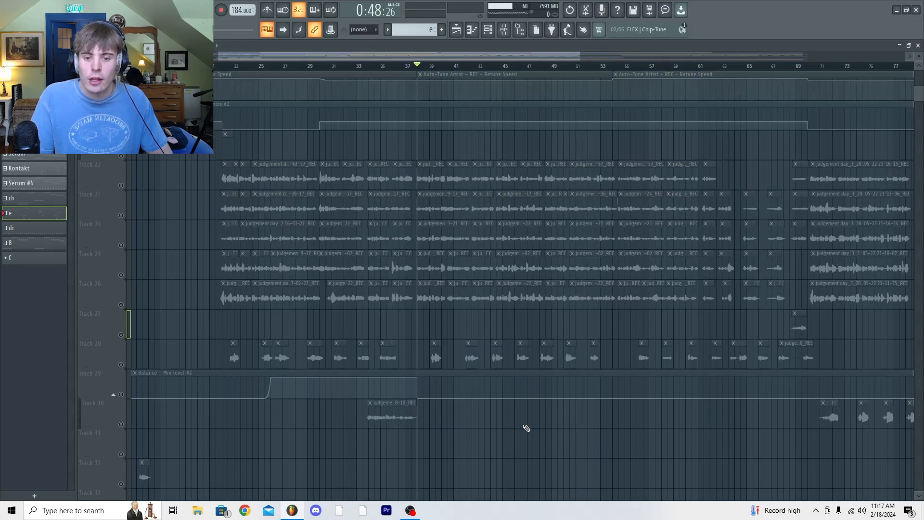
{"action": "right_click", "coordinate": [120, 334]}
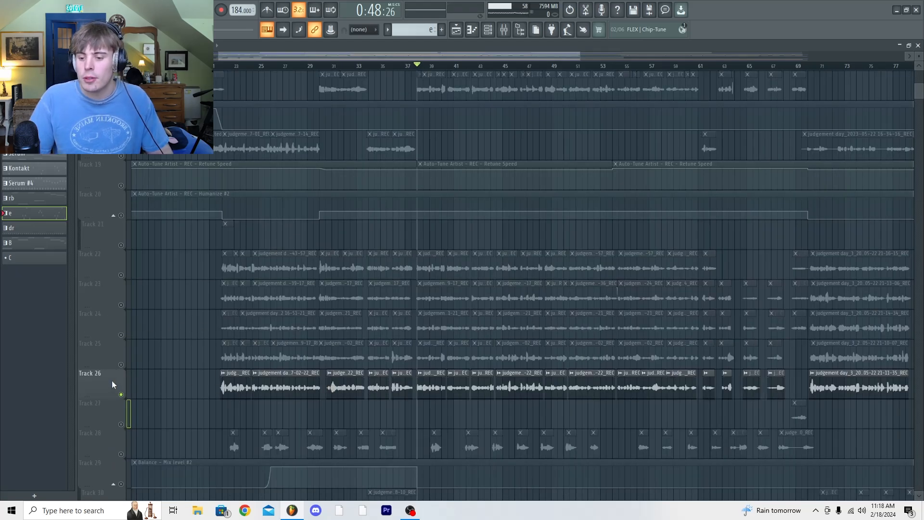
{"action": "left_click_drag", "start_coordinate": [119, 357], "coordinate": [124, 279]}
{"action": "scroll", "coordinate": [480, 335], "scroll_direction": "up", "scroll_amount": 5}
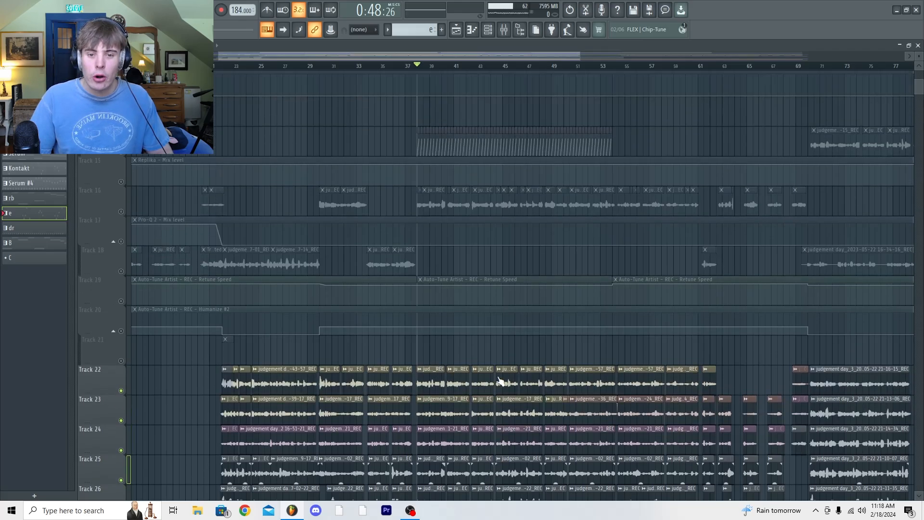
{"action": "left_click", "coordinate": [121, 246]}
{"action": "scroll", "coordinate": [642, 279], "scroll_direction": "up", "scroll_amount": 7}
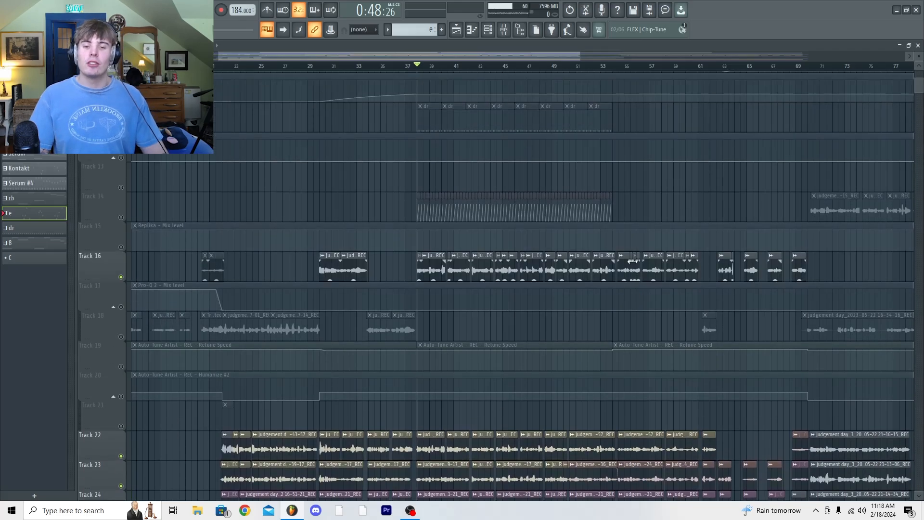
{"action": "scroll", "coordinate": [537, 374], "scroll_direction": "up", "scroll_amount": 4}
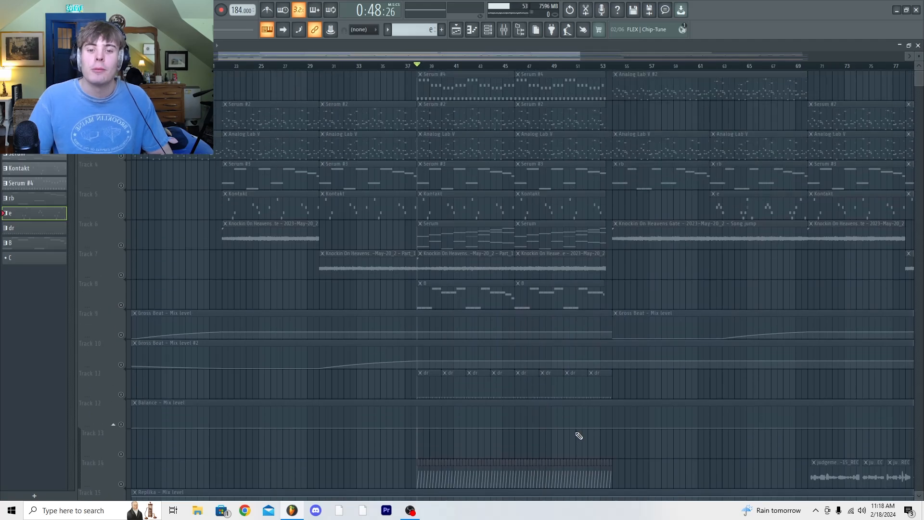
Play the Track 16 vocals and examine the Guitar Rig 5 and Auto-Tune Artist effects on their REC mixer track
{"action": "scroll", "coordinate": [574, 436], "scroll_direction": "down", "scroll_amount": 20}
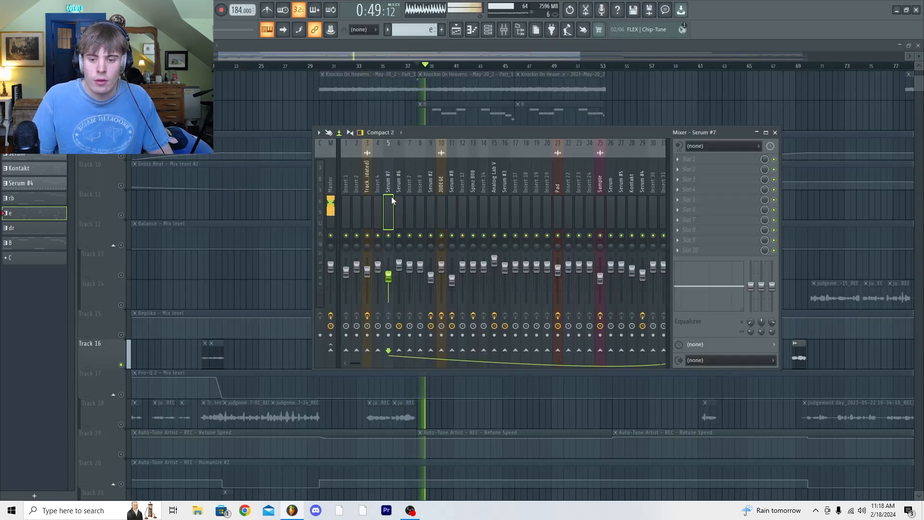
{"action": "scroll", "coordinate": [403, 200], "scroll_direction": "down", "scroll_amount": 9}
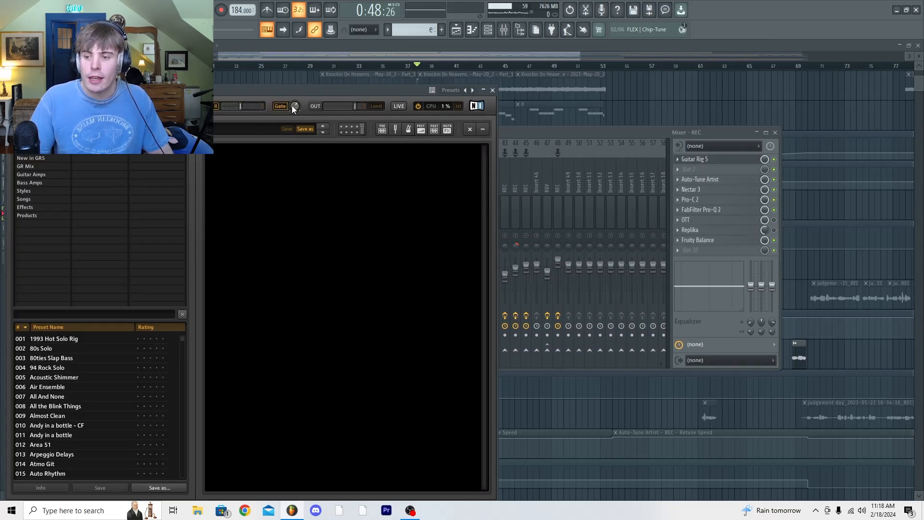
{"action": "left_click", "coordinate": [492, 90]}
{"action": "left_click", "coordinate": [700, 179]}
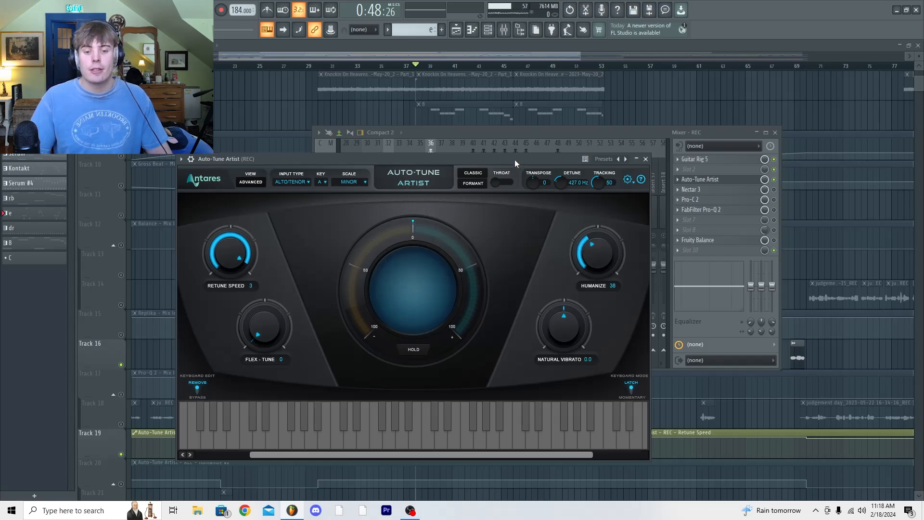
{"action": "left_click_drag", "start_coordinate": [513, 159], "coordinate": [562, 154]}
{"action": "key", "text": "space"}
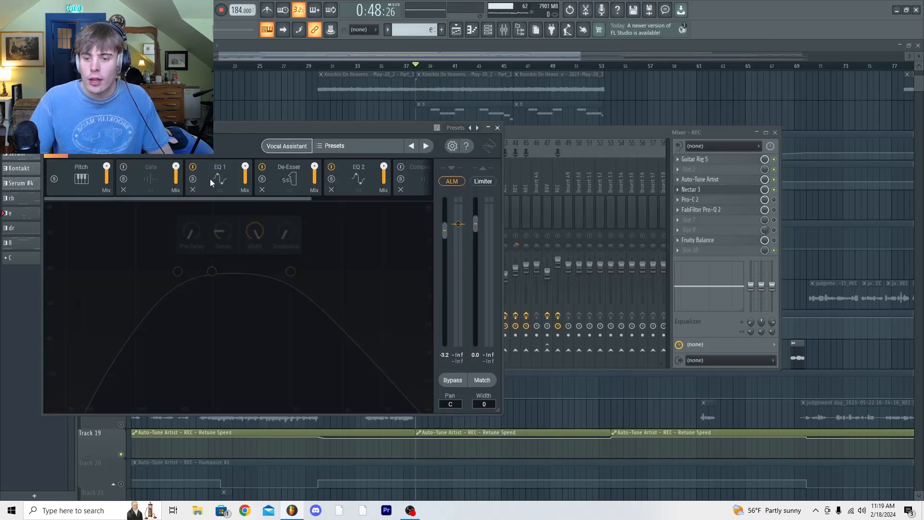
Examine the EQ 1, De-Esser and EQ 2 modules of Nectar 3 on the REC track and close the plugin
{"action": "left_click", "coordinate": [212, 181]}
{"action": "left_click", "coordinate": [287, 182]}
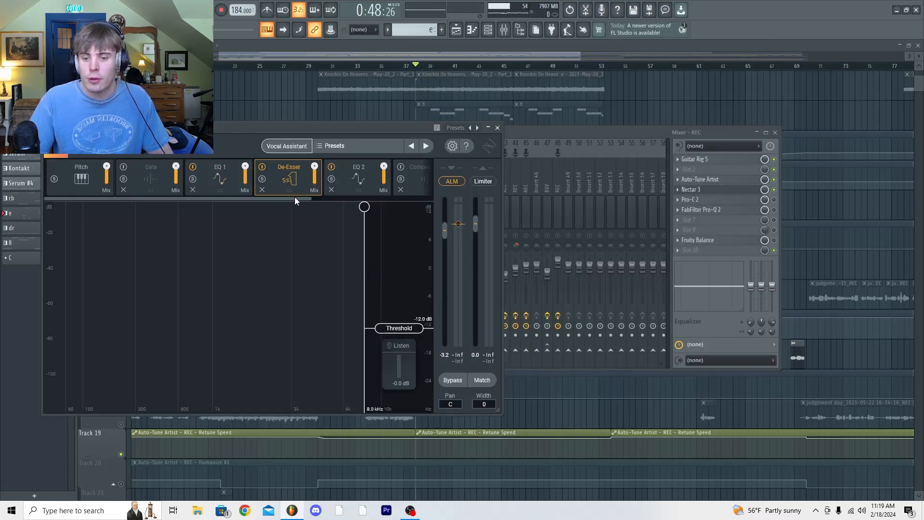
{"action": "mouse_move", "coordinate": [295, 198]}
{"action": "left_mouse_down"}
{"action": "mouse_move", "coordinate": [366, 198]}
{"action": "mouse_move", "coordinate": [284, 198]}
{"action": "left_mouse_up"}
{"action": "left_click", "coordinate": [330, 183]}
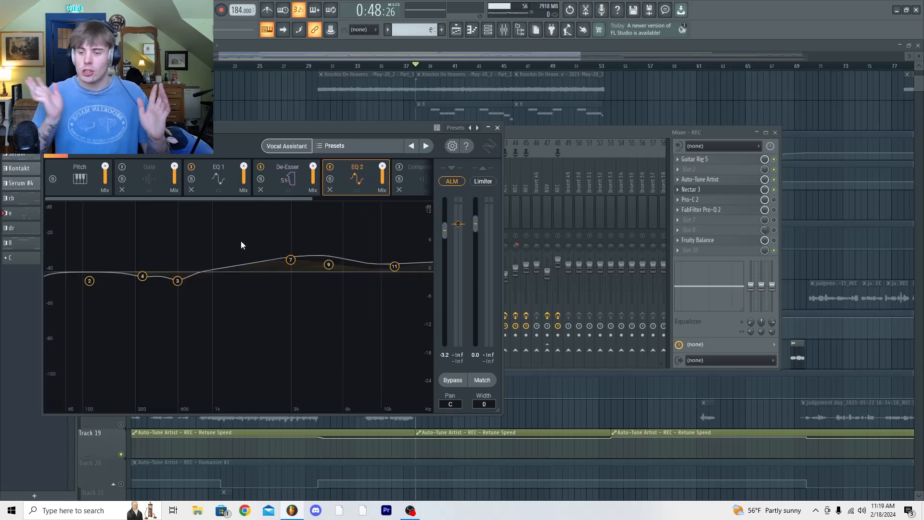
{"action": "left_click", "coordinate": [497, 127]}
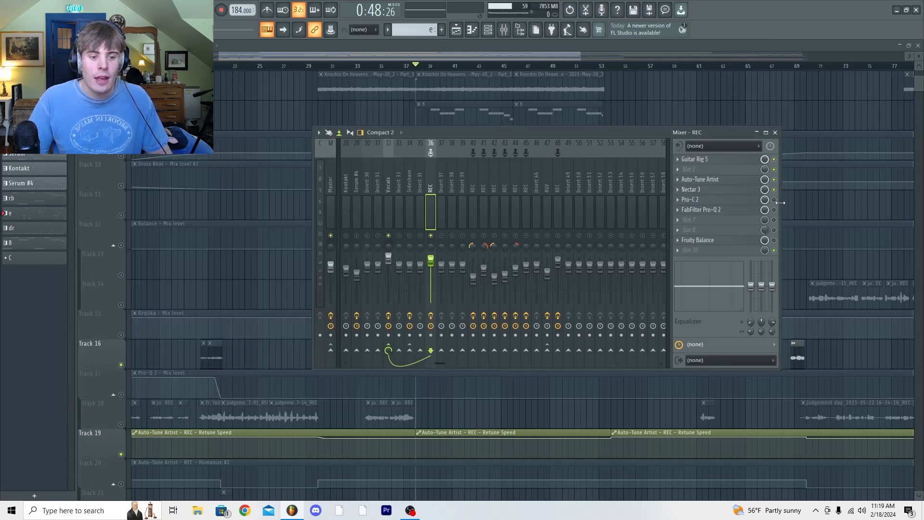
Enable and examine Pro-C 2 and FabFilter Pro-Q 2 on the REC track, playing the vocals with the Pro-Q 2 curve open
{"action": "left_click", "coordinate": [753, 200]}
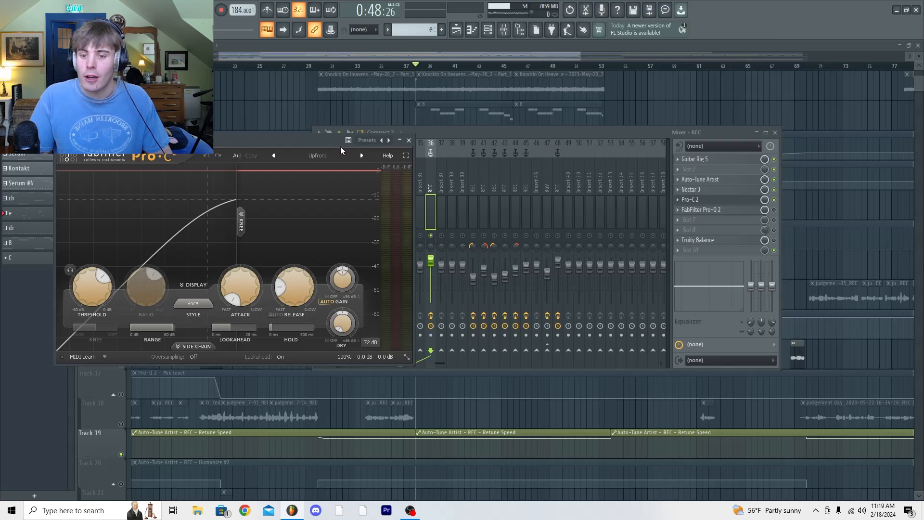
{"action": "left_click", "coordinate": [409, 142]}
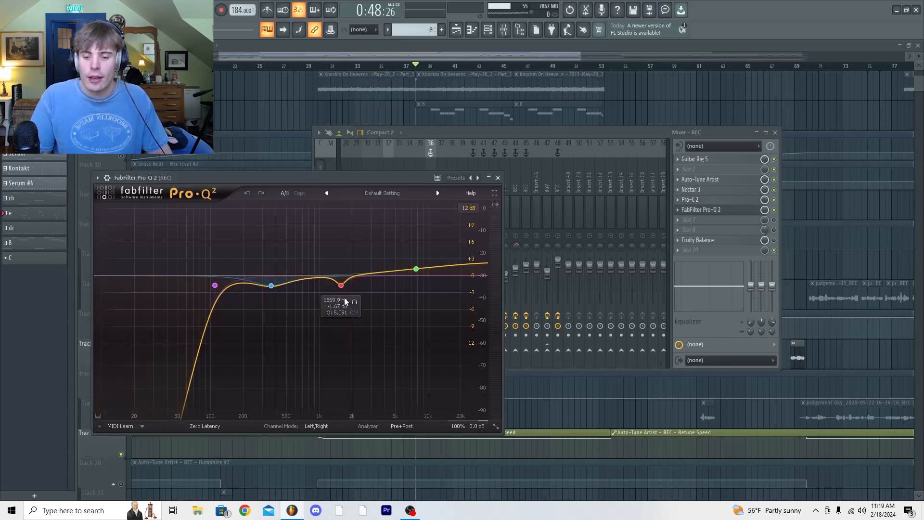
{"action": "left_click_drag", "start_coordinate": [385, 179], "coordinate": [419, 176]}
{"action": "key", "text": "space"}
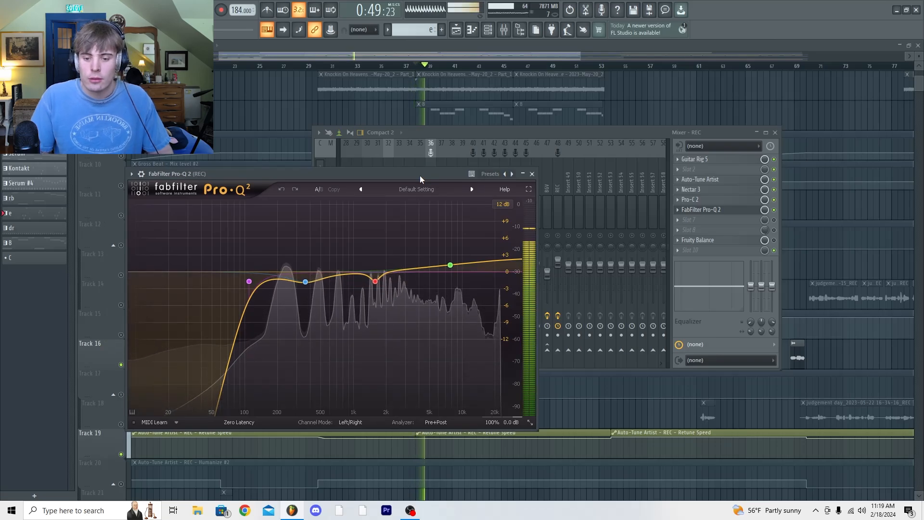